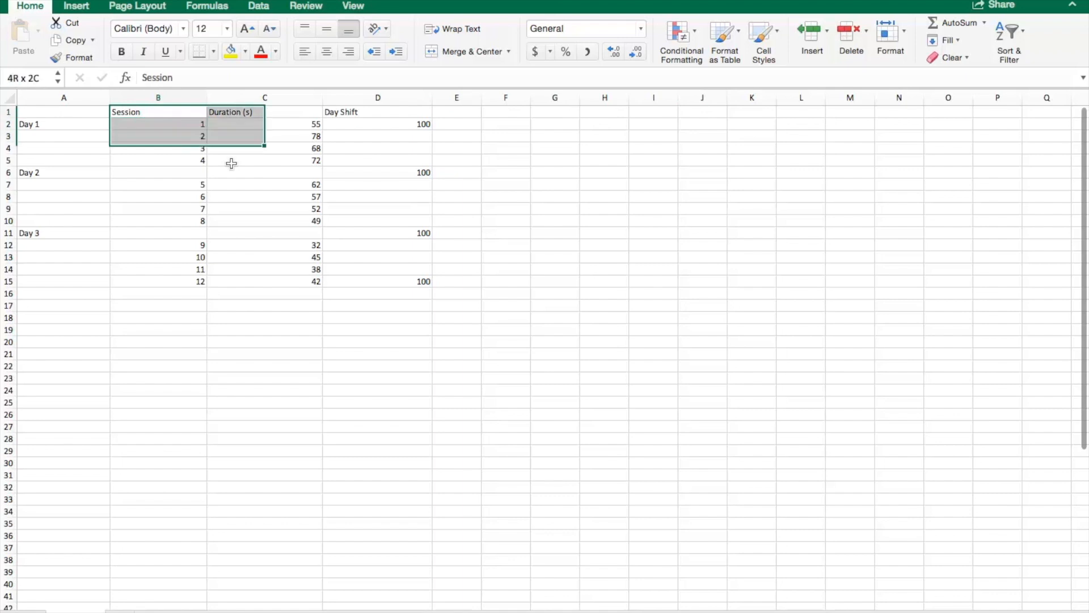
Step: Insert a line chart with markers from the Session and Duration (s) columns
click(80, 7)
click(498, 40)
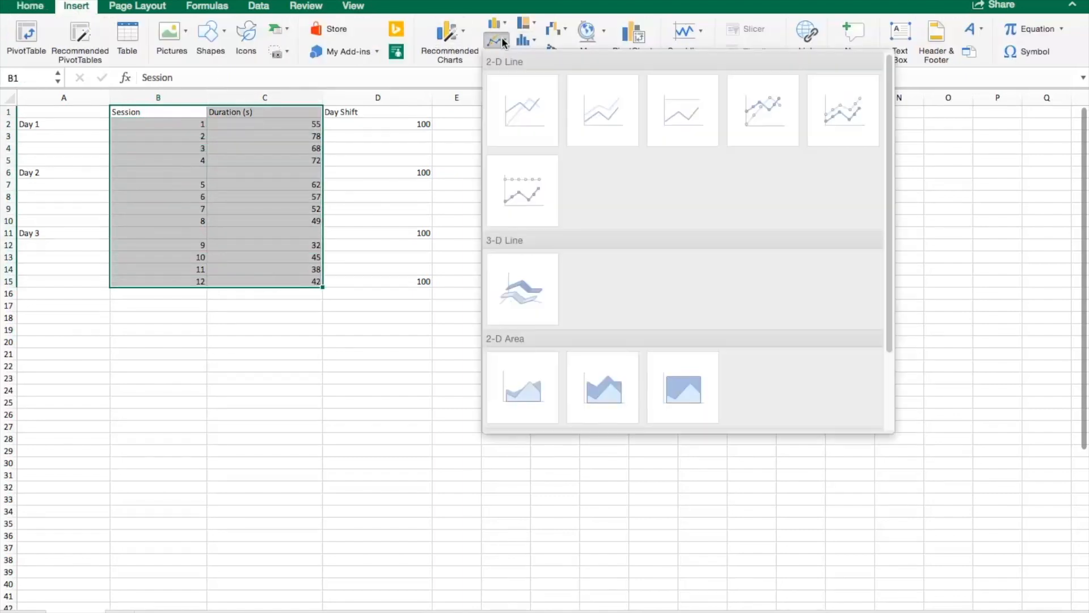
click(769, 119)
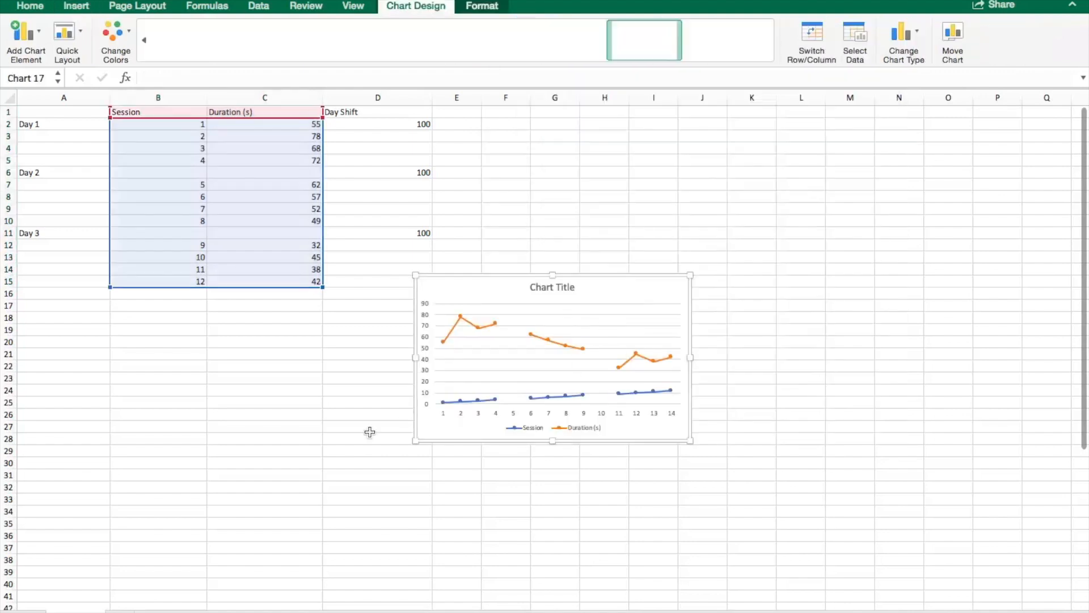
Step: Delete the Session series and the legend from the chart
click(492, 400)
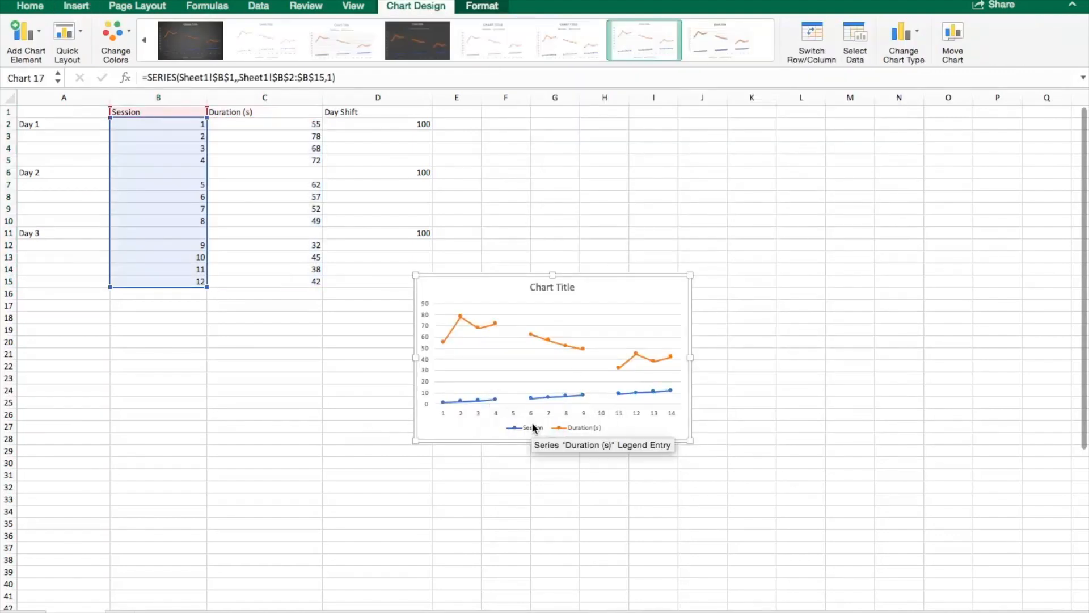
key(Delete)
click(541, 429)
key(Delete)
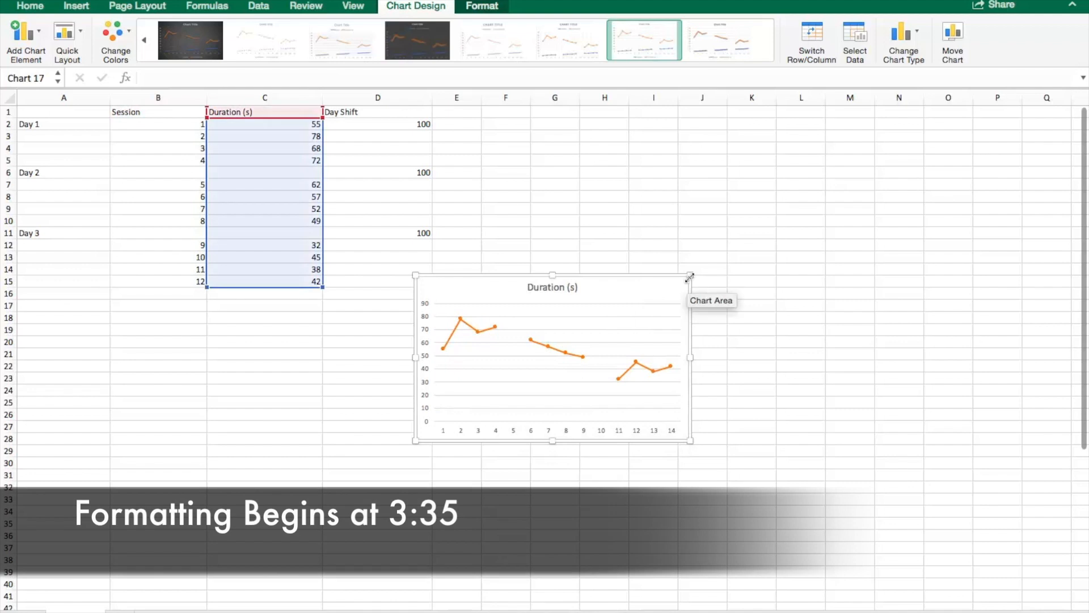
Step: Enlarge the chart and move it below the data, then delete the chart
drag(690, 275, 916, 179)
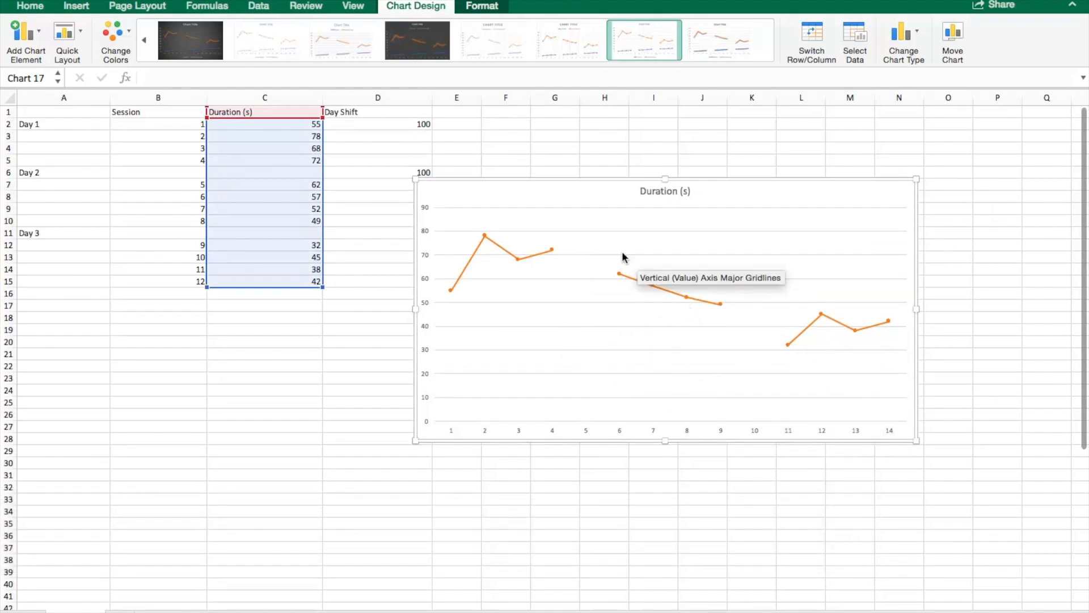
drag(544, 193, 180, 365)
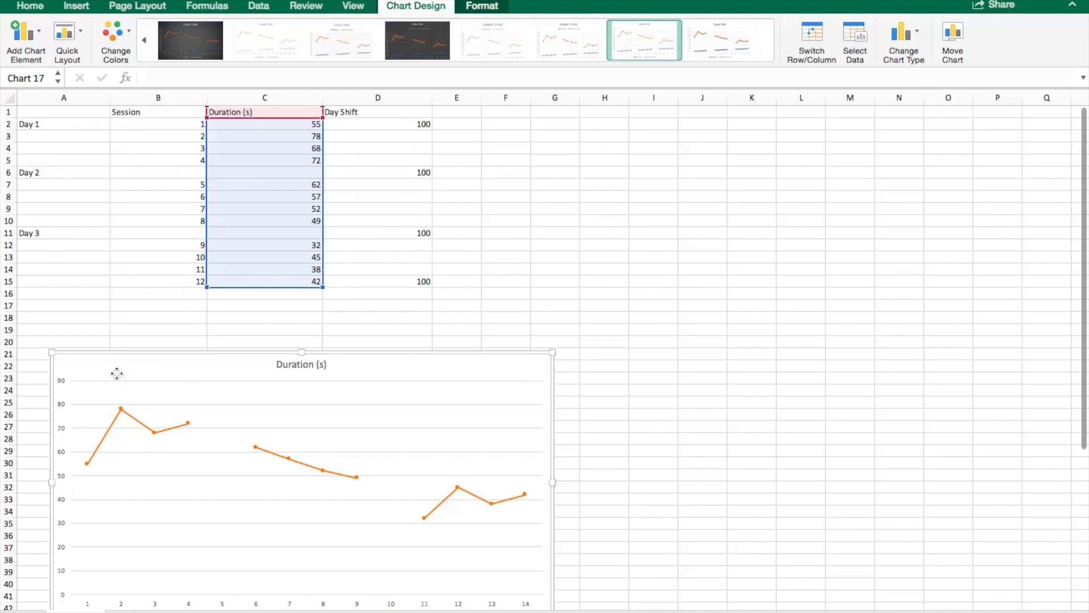
key(Delete)
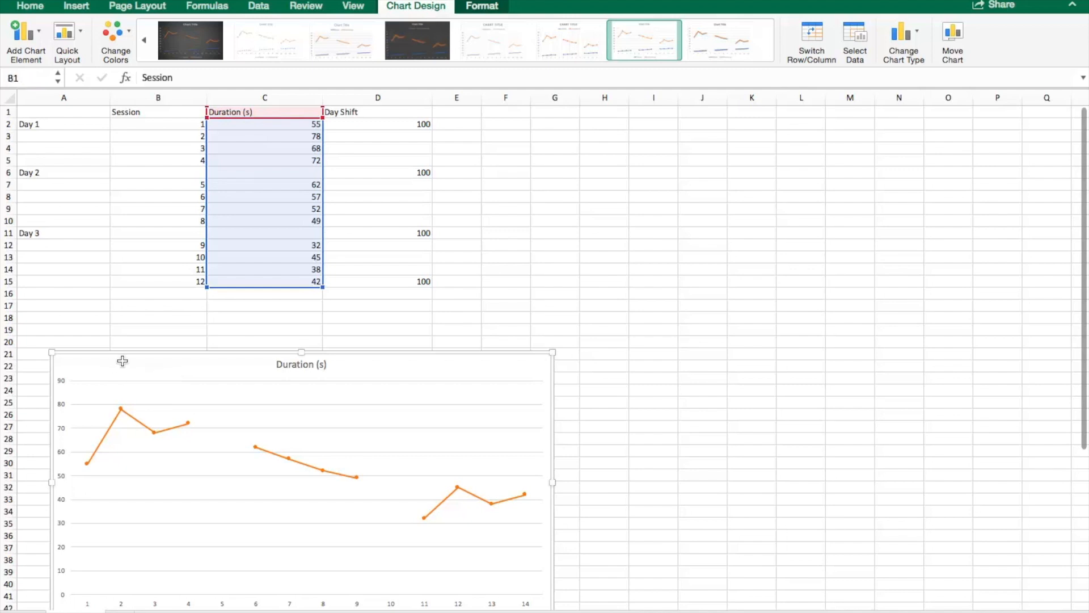
Step: Examine the day labels, durations and Day Shift values in the data table
click(129, 326)
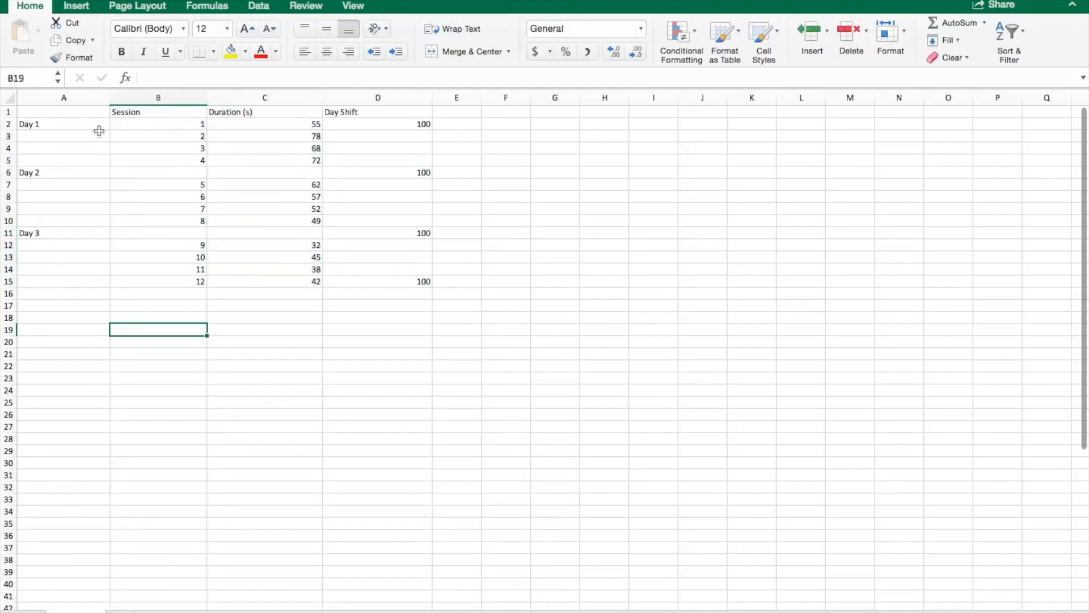
click(54, 128)
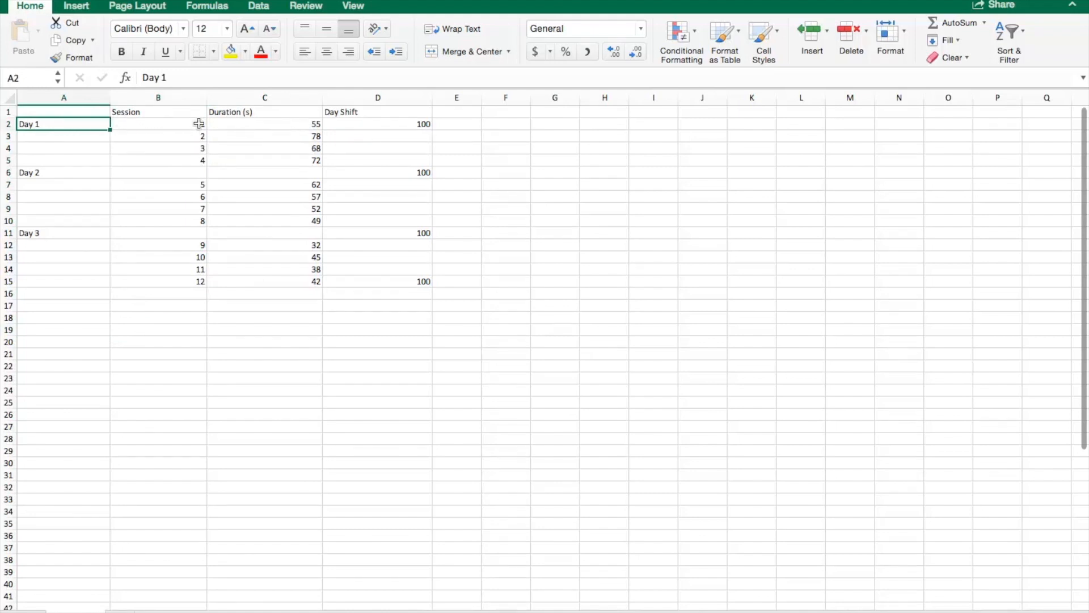
click(54, 174)
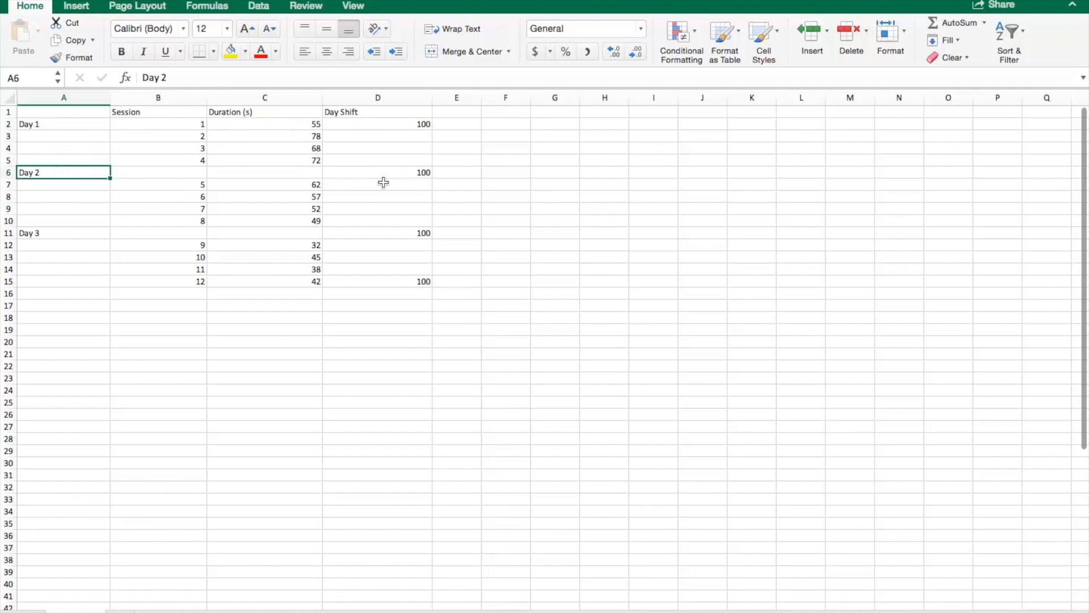
click(55, 235)
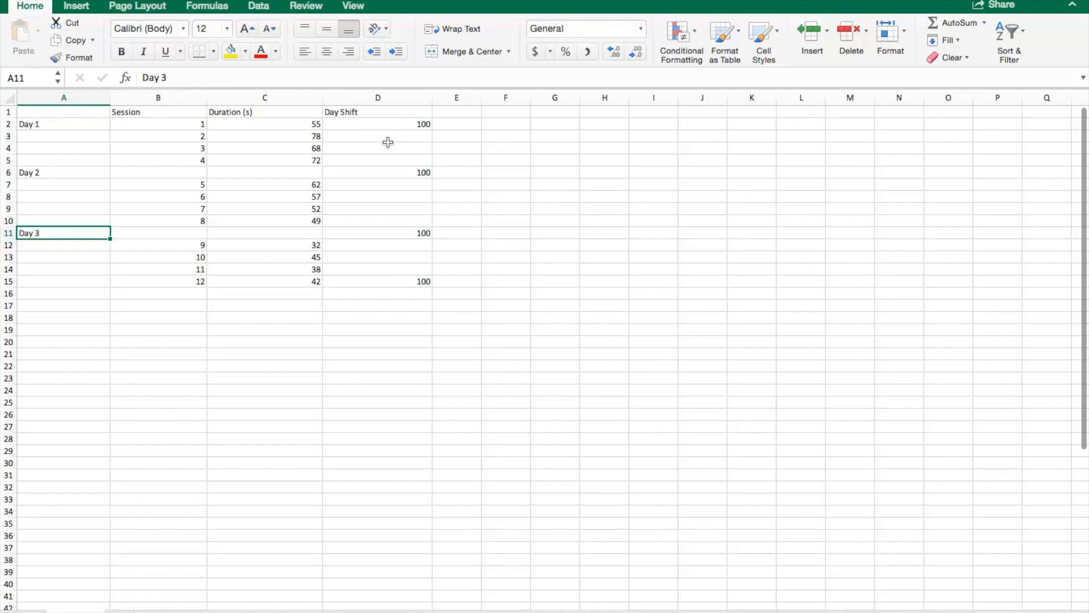
click(433, 127)
click(414, 124)
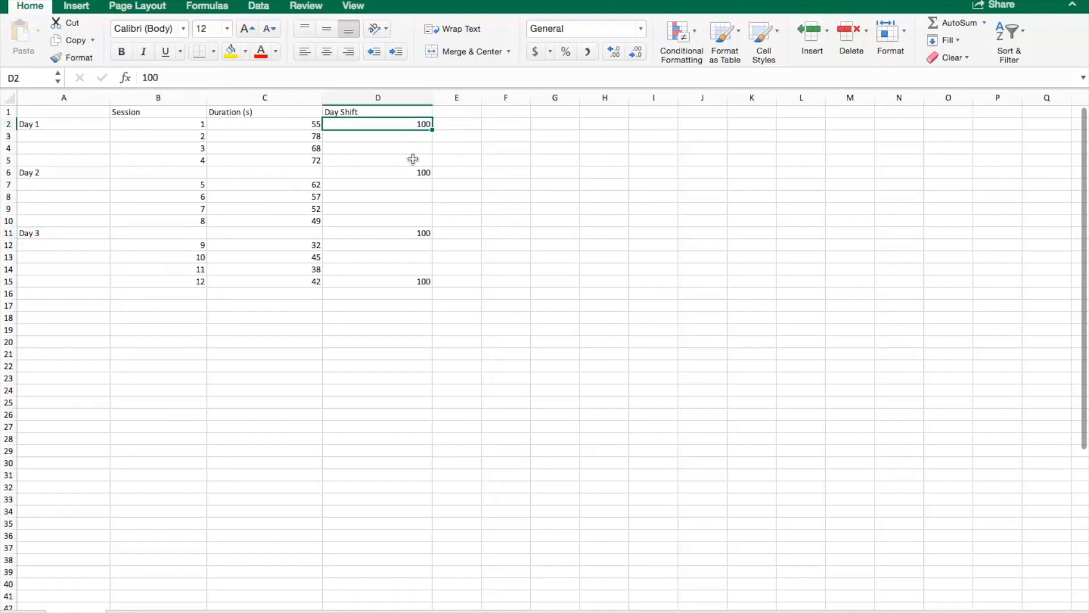
click(316, 136)
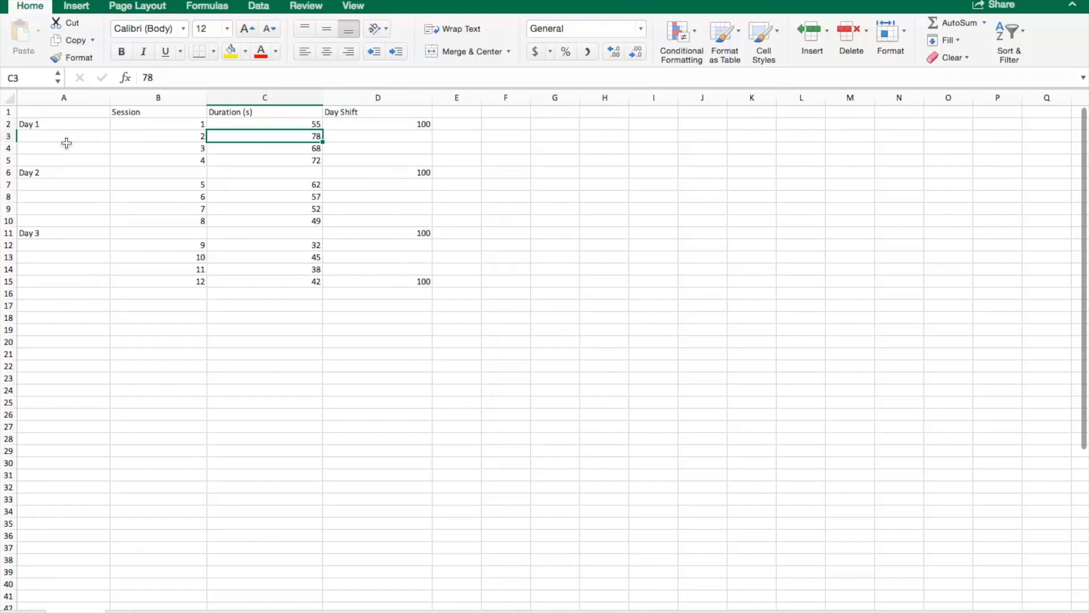
Step: Insert a line chart with markers from A1:D15 and position it below the table
click(53, 114)
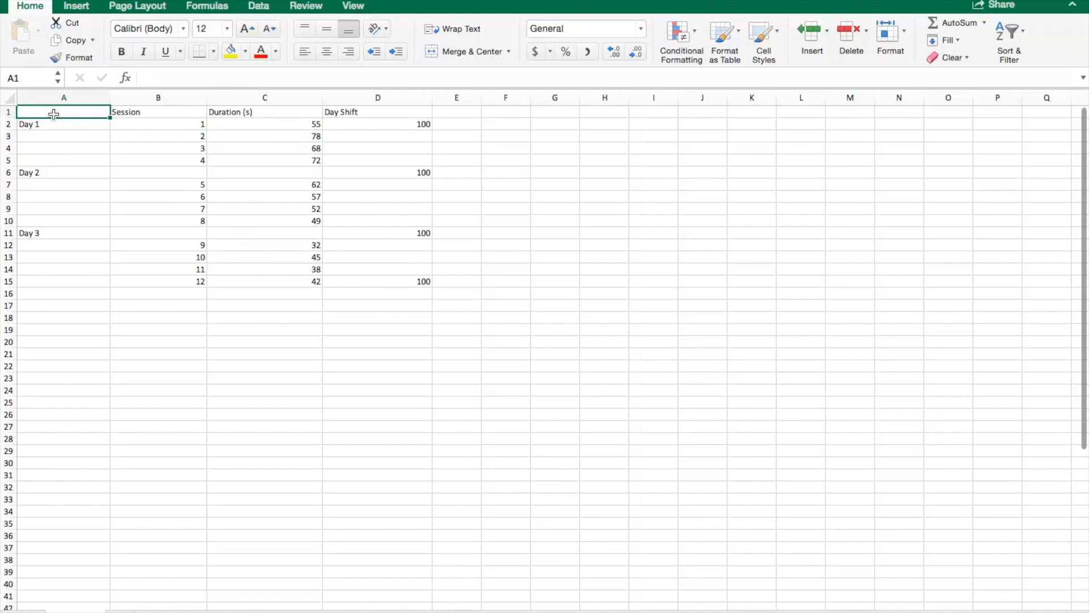
drag(54, 114, 388, 279)
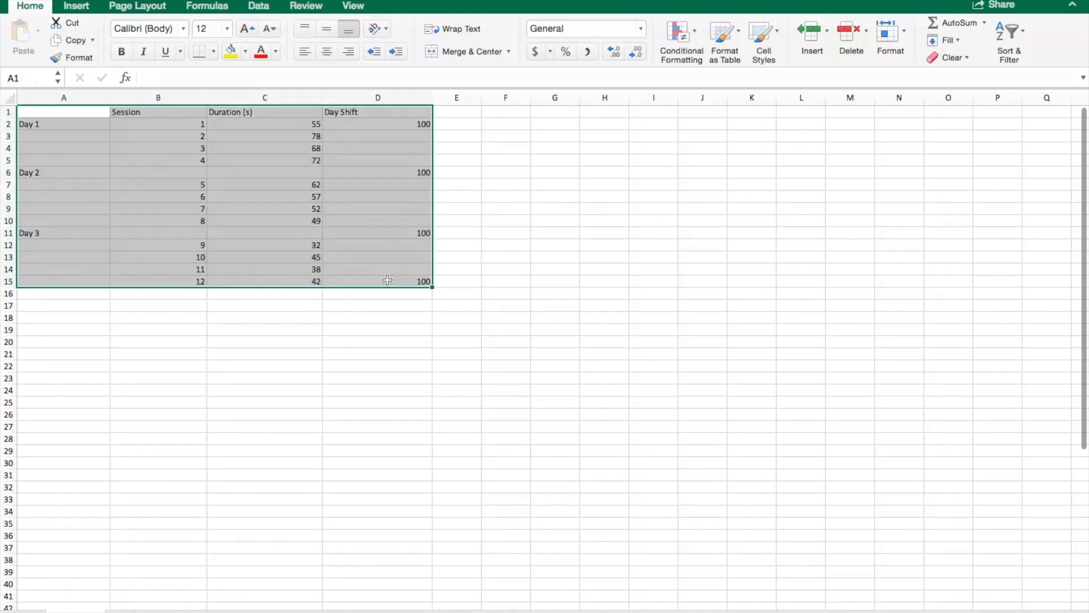
click(72, 7)
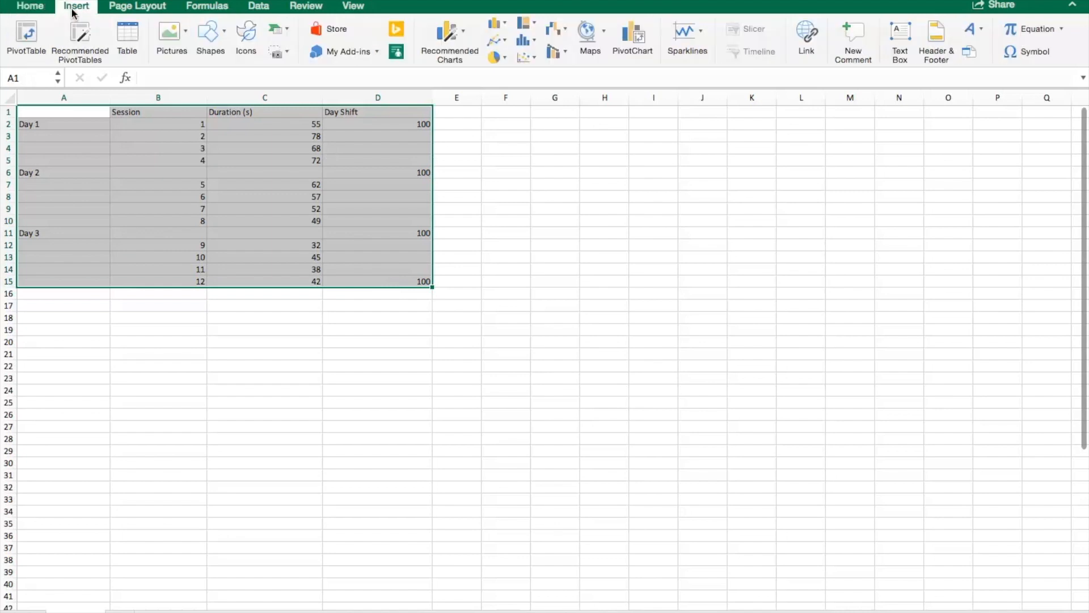
click(502, 39)
click(754, 104)
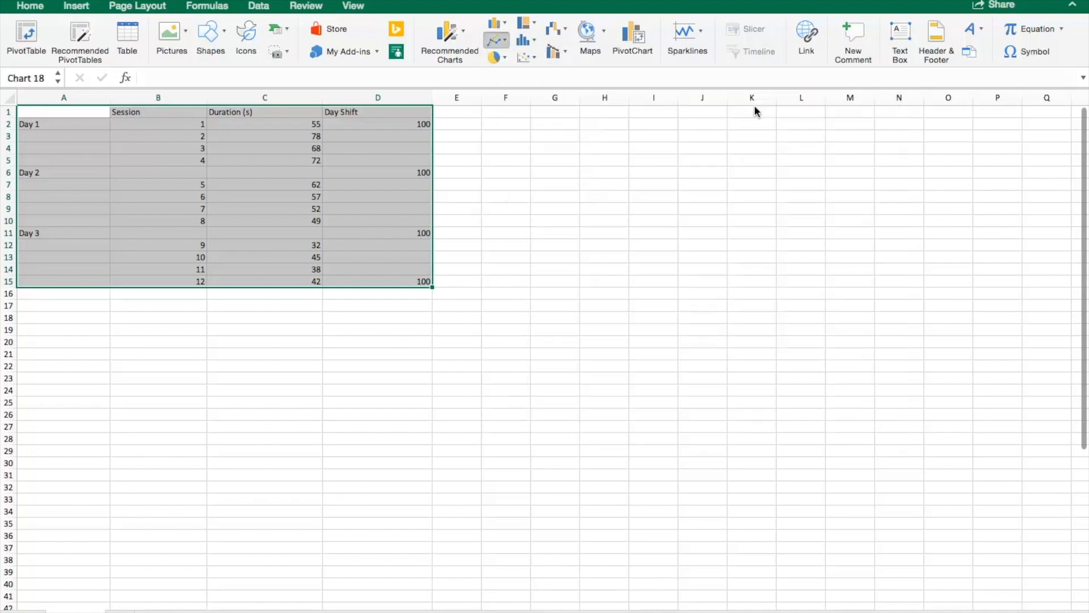
drag(469, 307, 85, 452)
drag(303, 441, 491, 314)
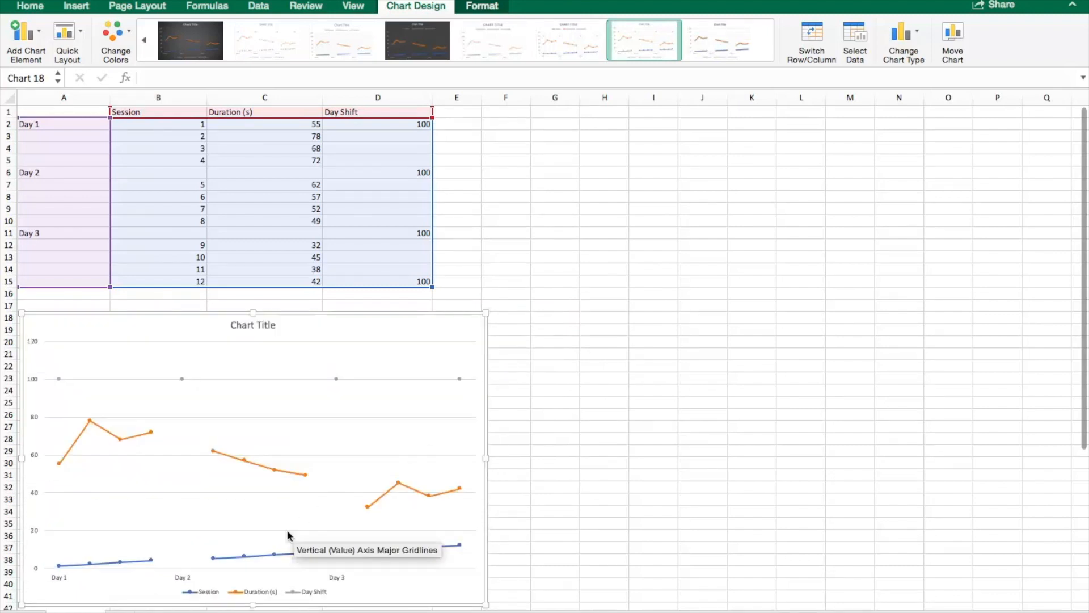
Step: Delete the legend and the Session series, and shift the chart slightly to the right
click(267, 593)
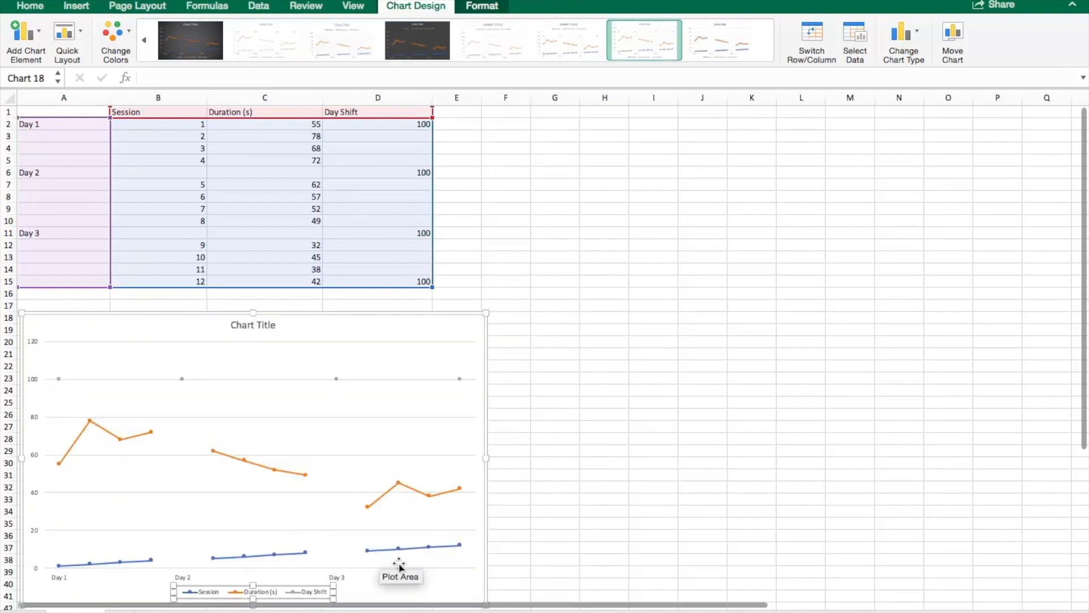
key(Delete)
click(257, 571)
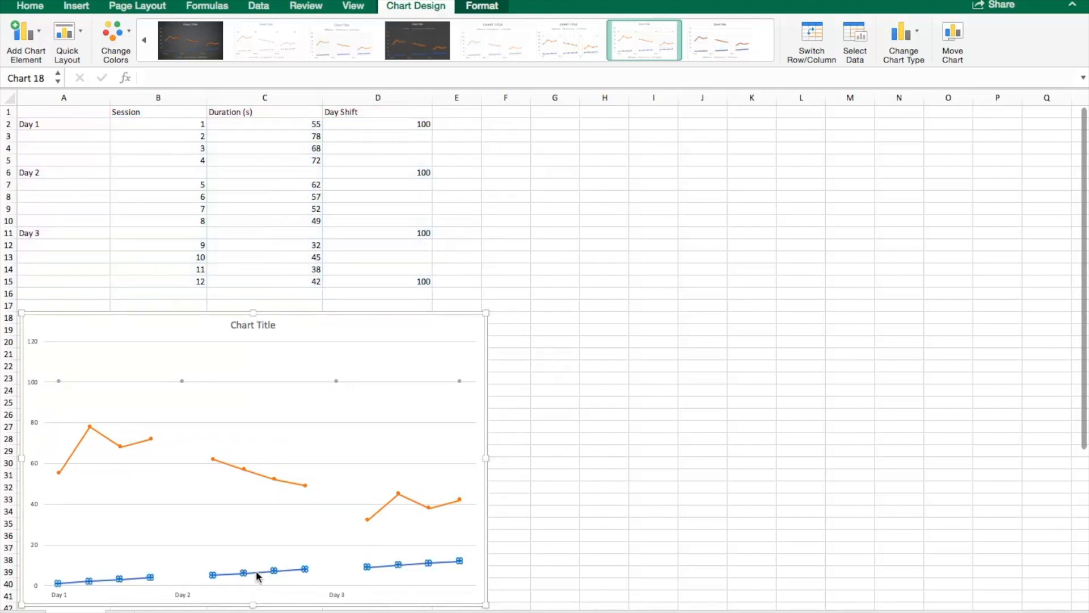
key(Delete)
drag(300, 335, 328, 315)
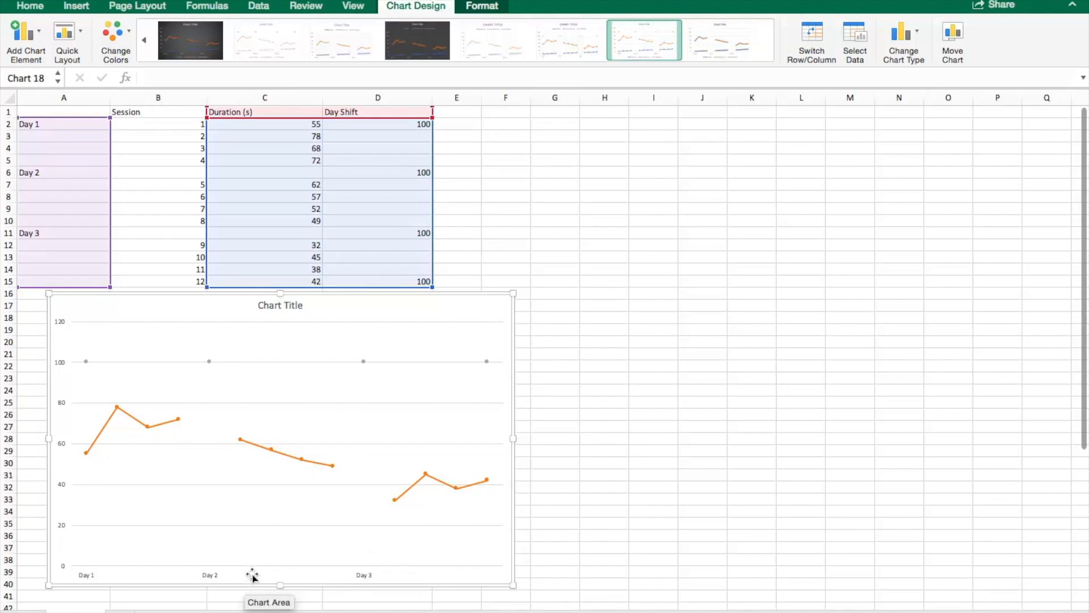
Step: Set the chart's horizontal axis labels to the range A2:B15 through Select Data
right_click(318, 340)
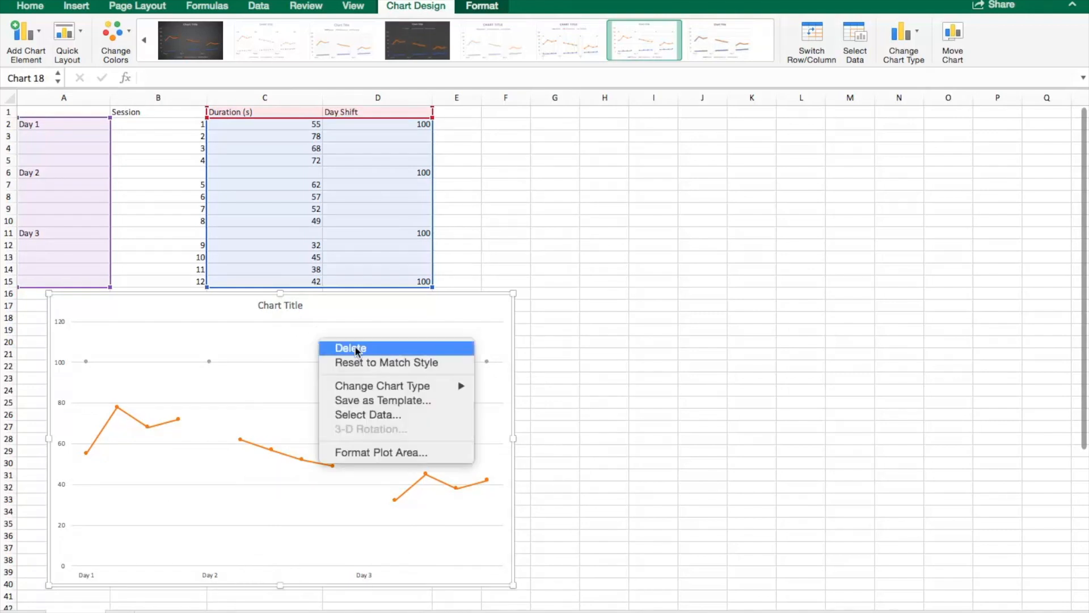
click(390, 415)
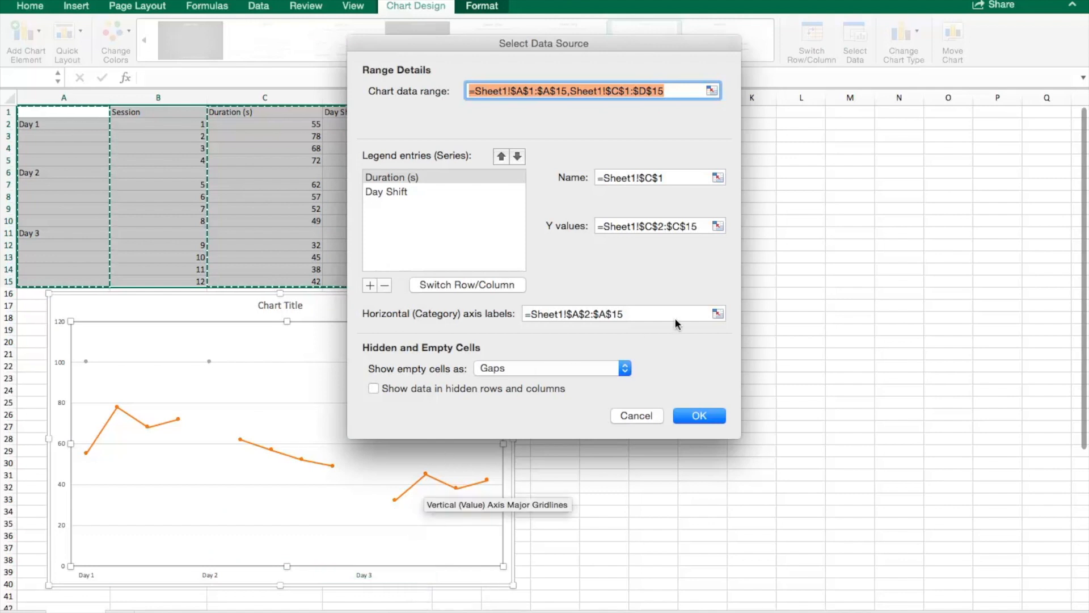
click(717, 313)
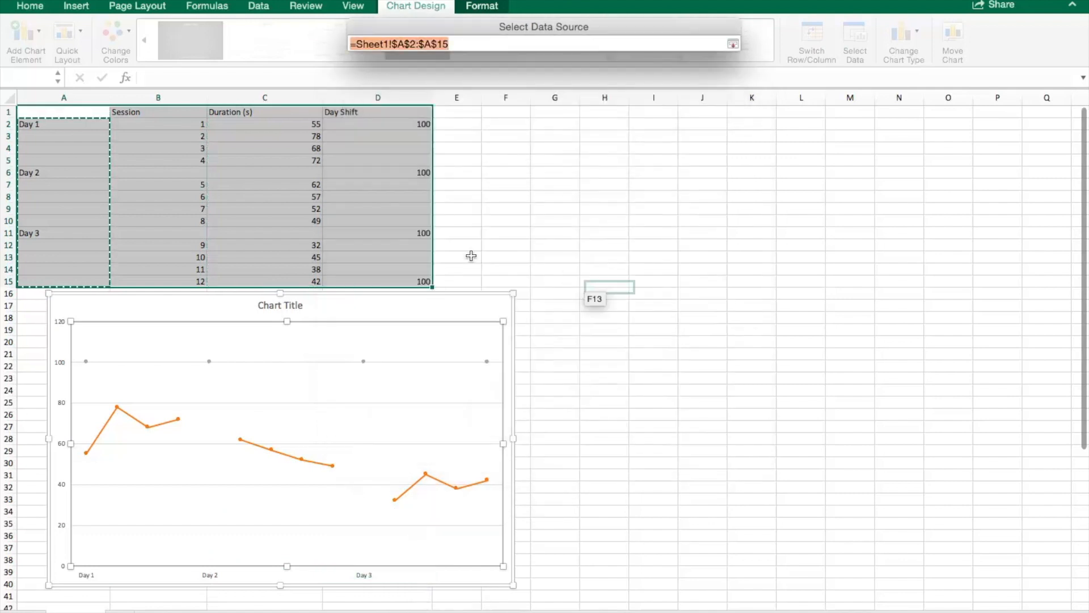
drag(45, 124, 165, 286)
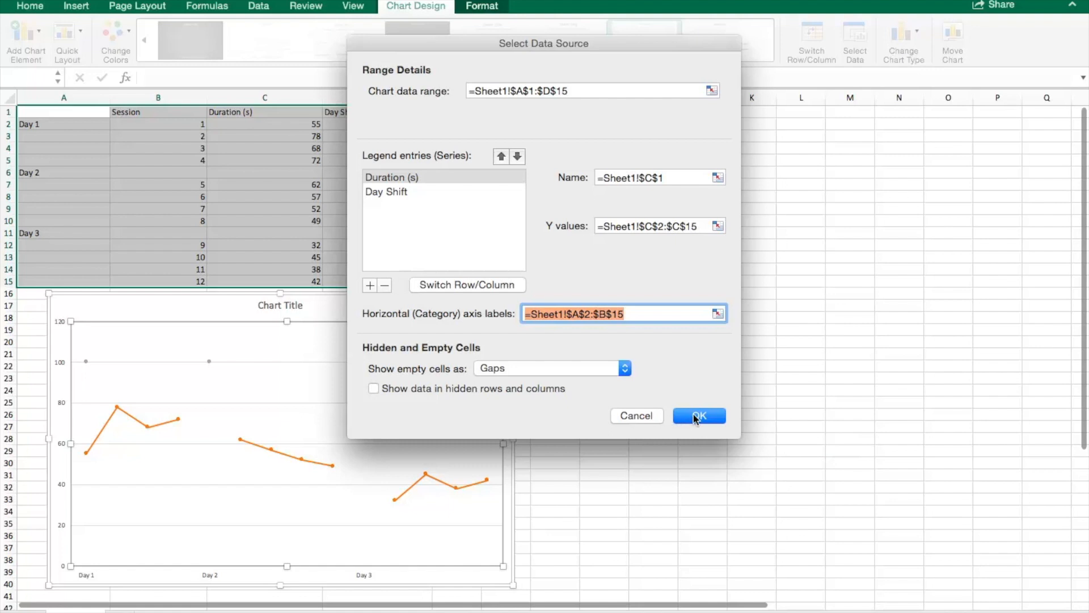
click(697, 417)
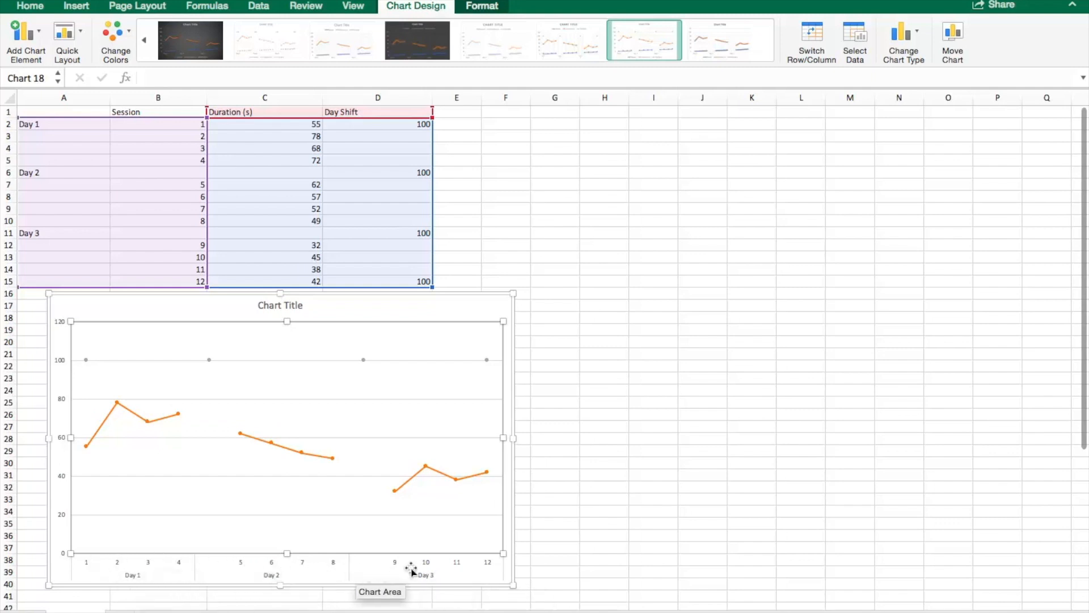
Step: Set the chart to show empty cells as connected data points with line
click(335, 306)
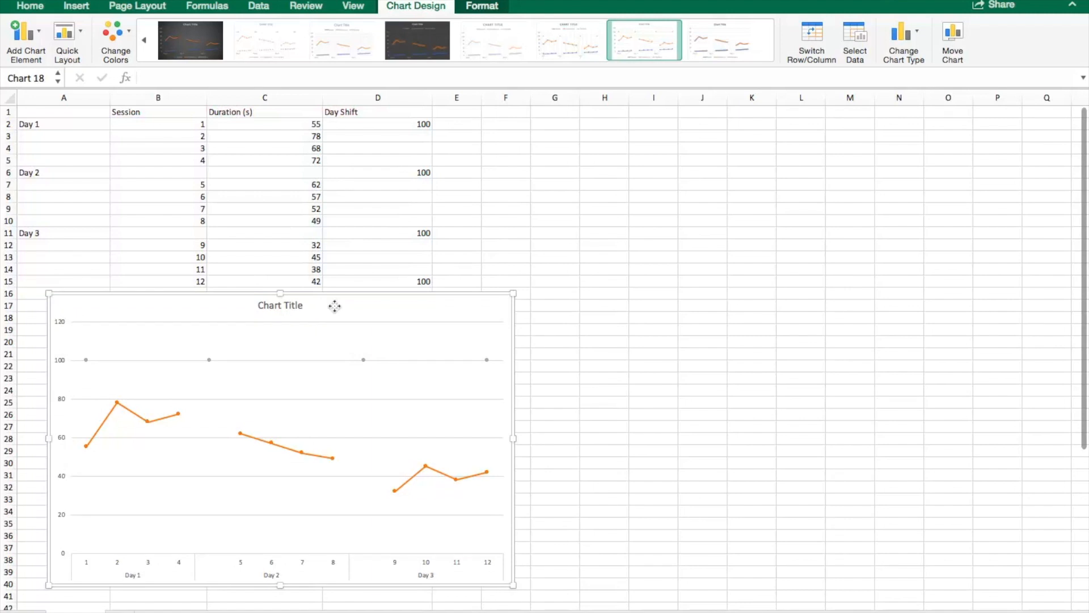
right_click(335, 307)
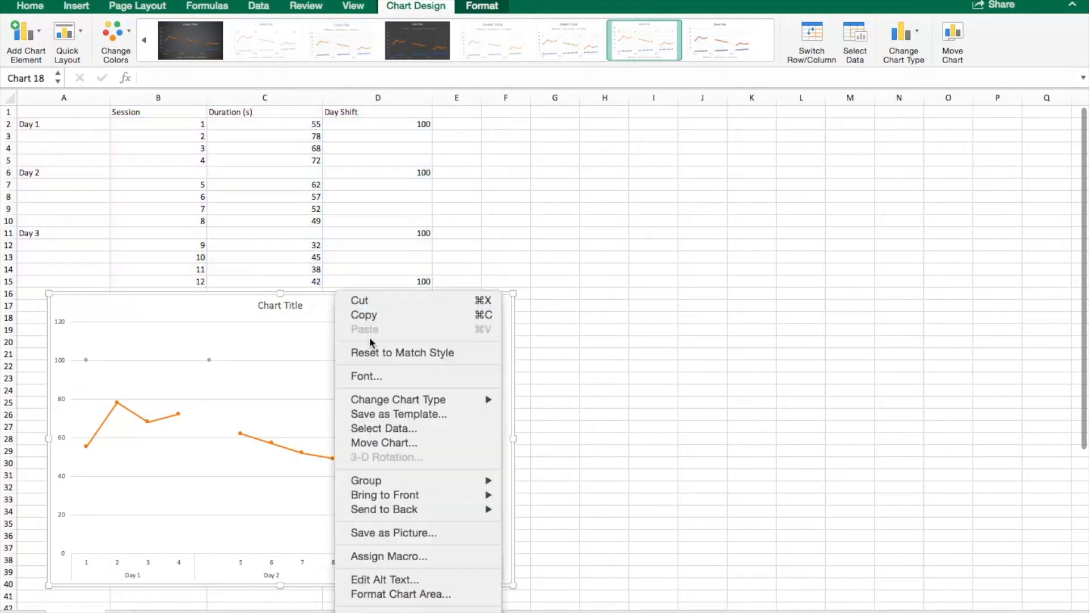
click(397, 428)
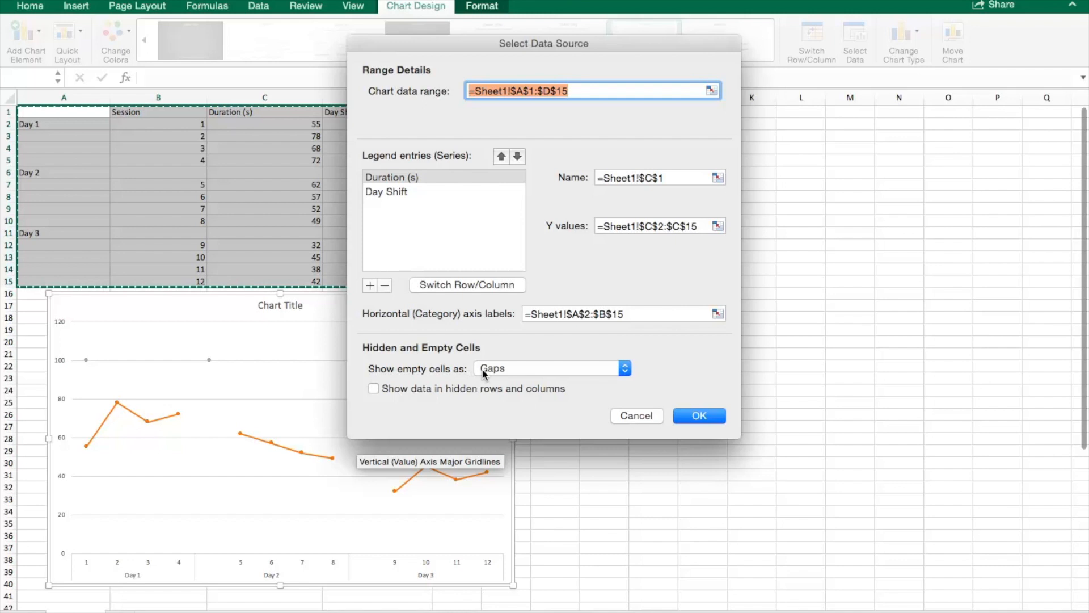
click(624, 368)
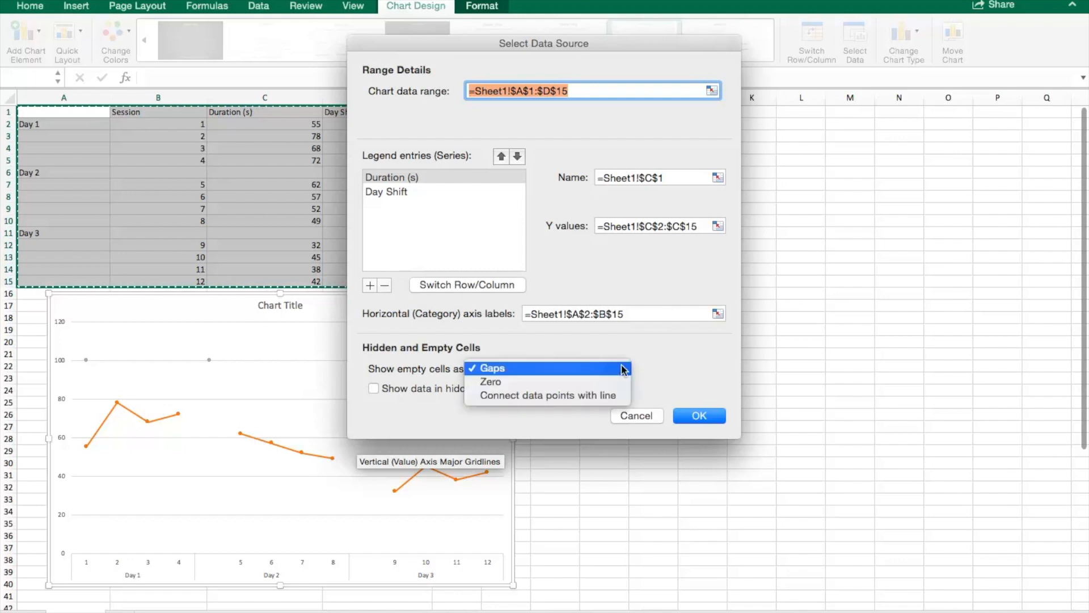
click(597, 395)
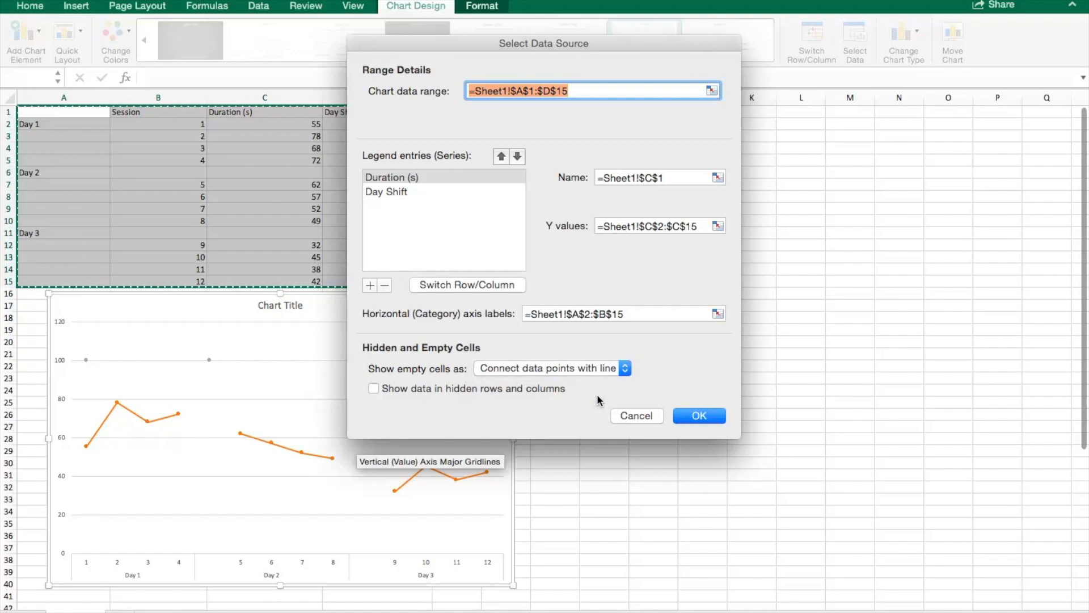
click(700, 417)
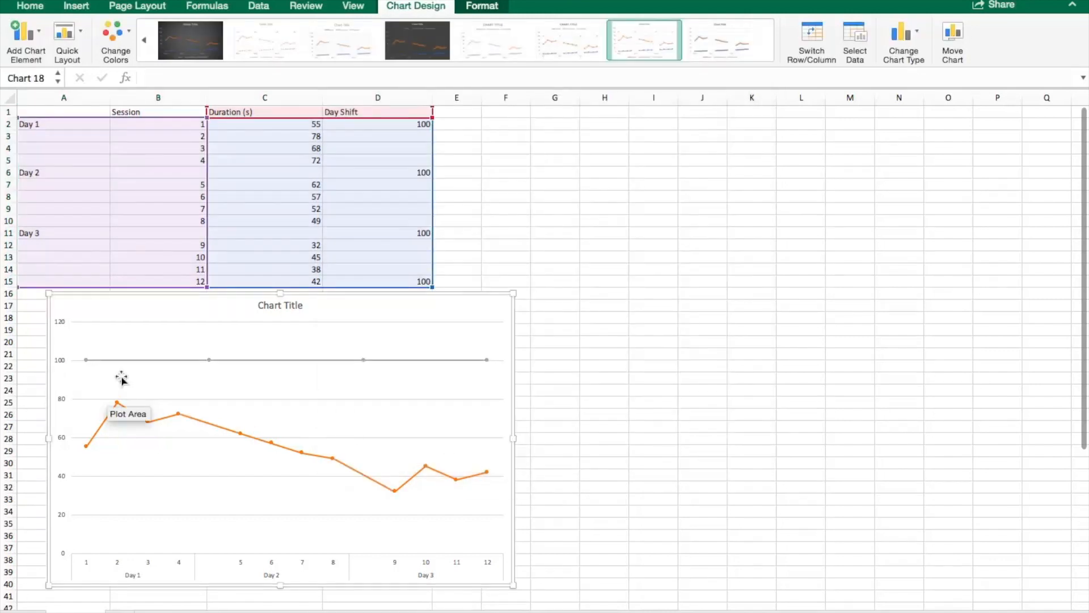
Step: Add error bars to the Day Shift series, set to Minus direction with No Cap and a fixed value of 100
mouse_move(389, 488)
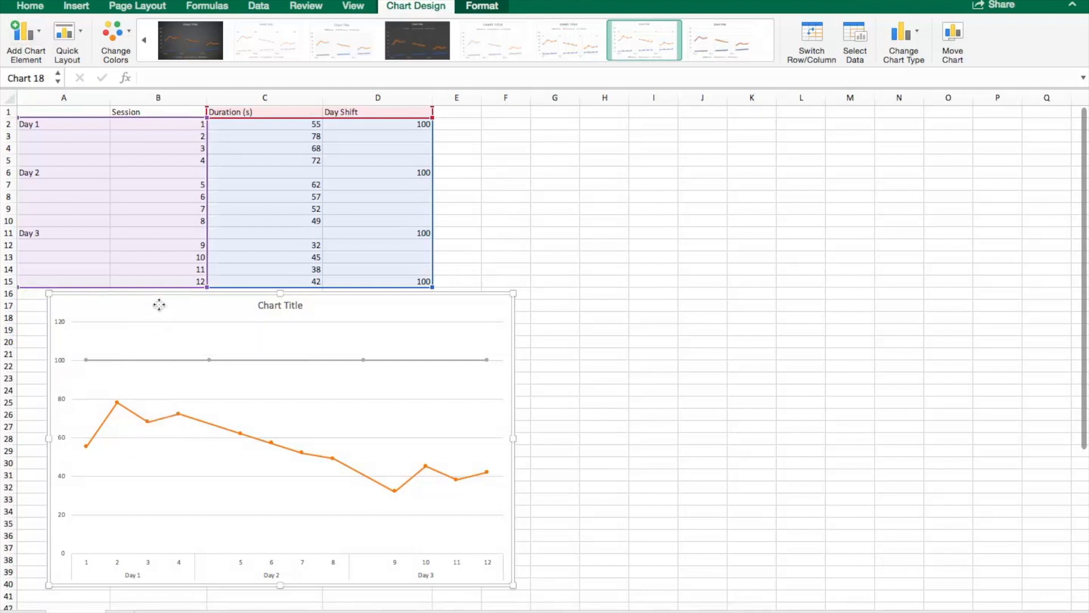
click(38, 34)
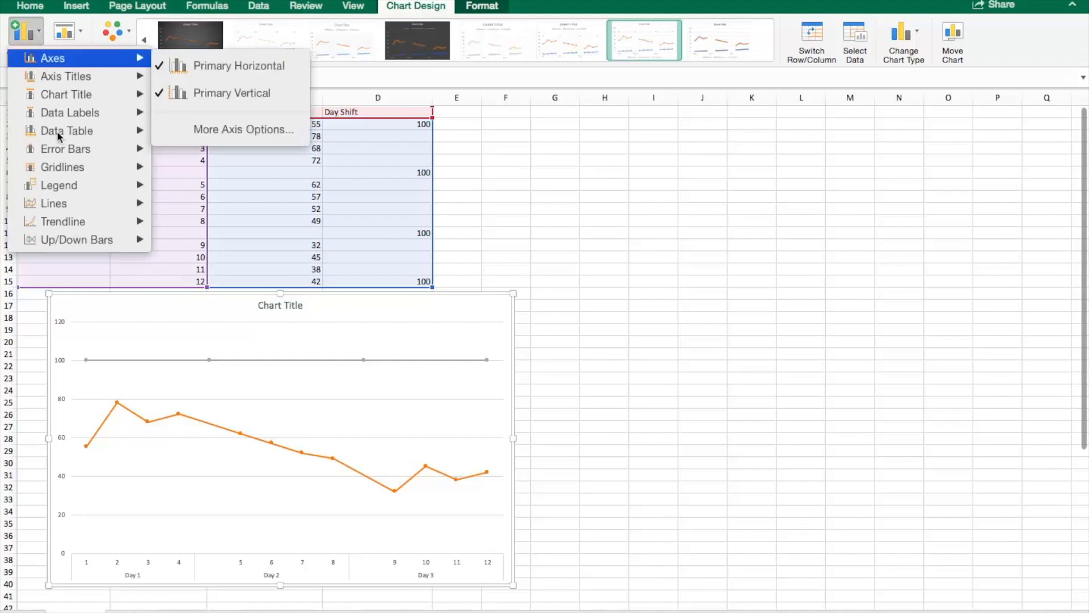
mouse_move(73, 152)
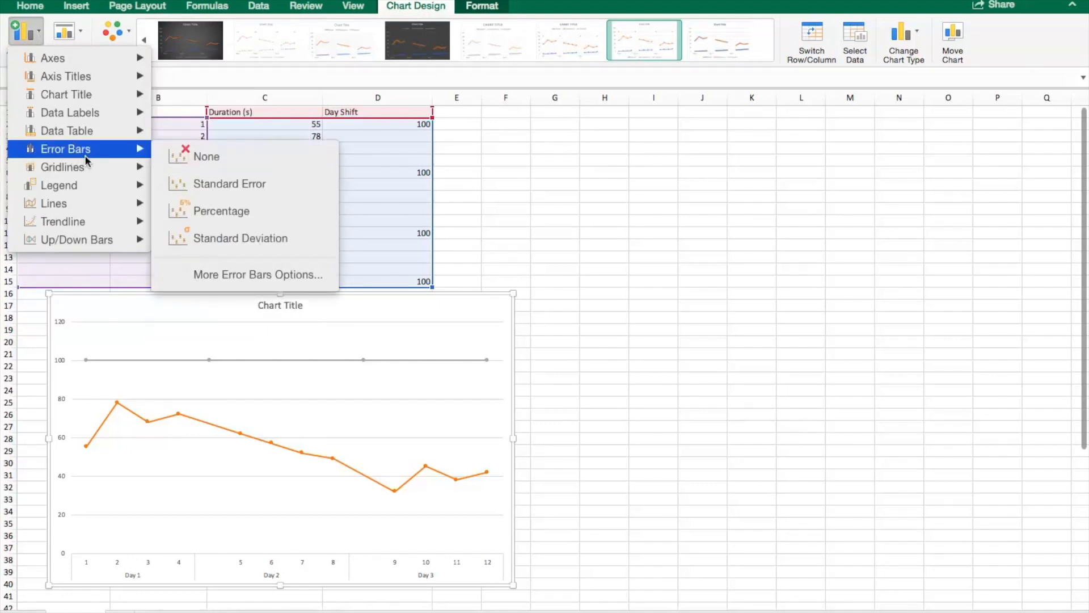
click(235, 280)
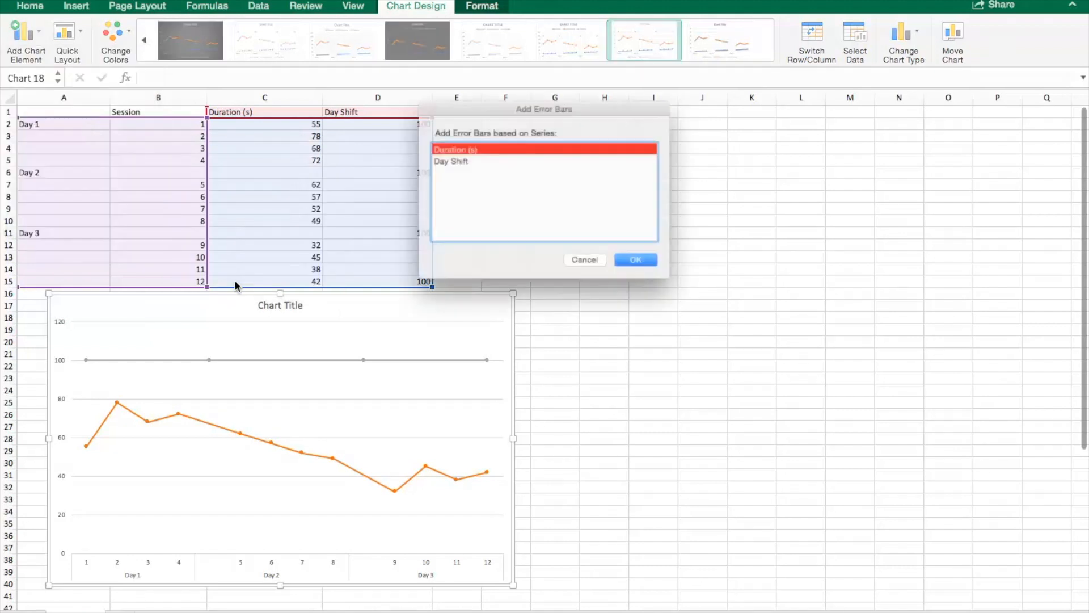
click(464, 156)
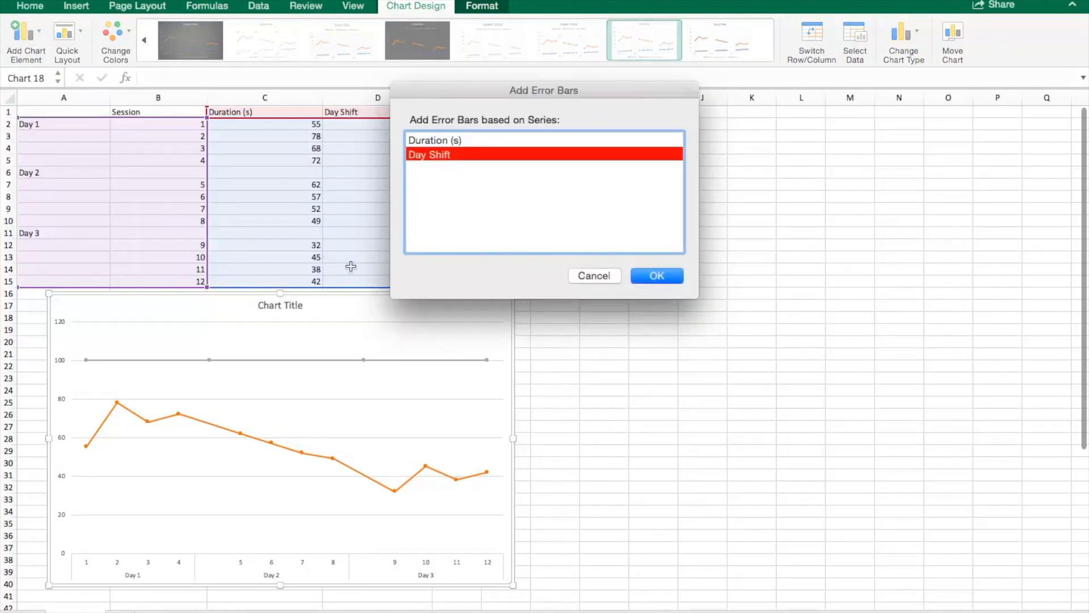
click(660, 276)
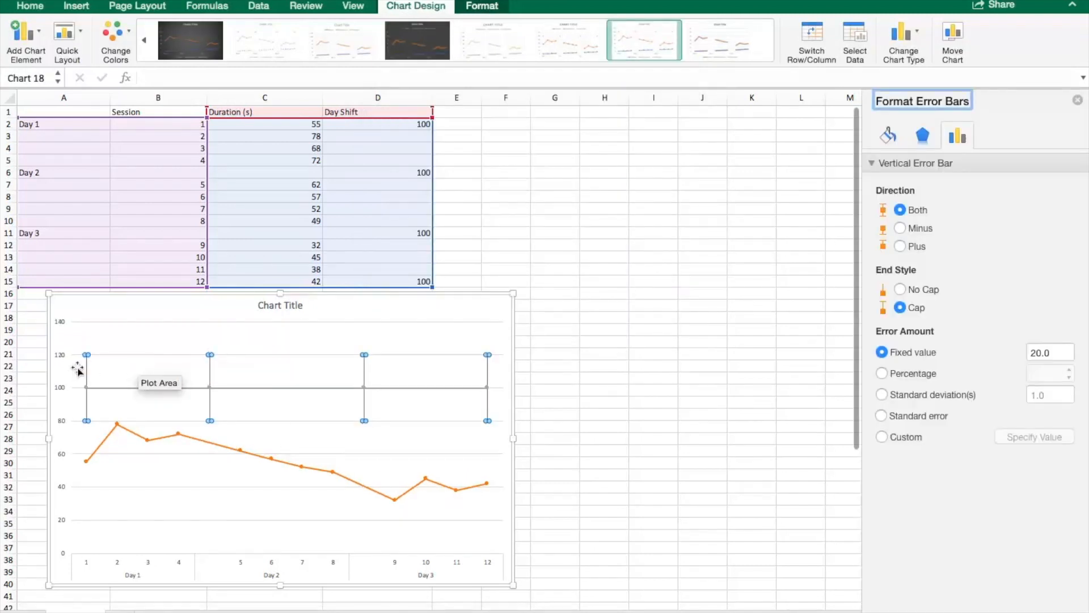
click(907, 229)
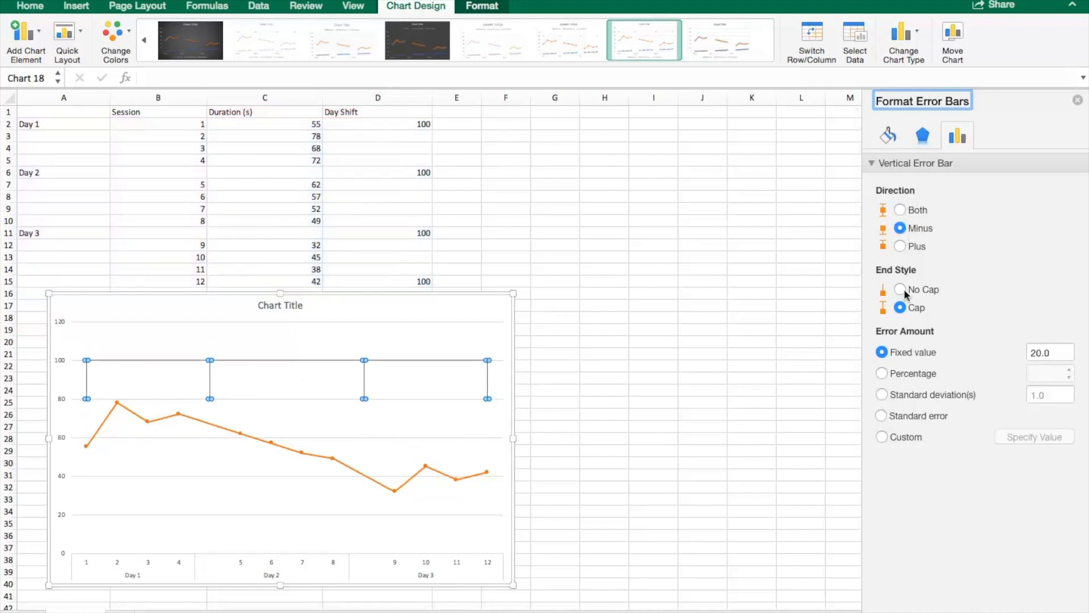
click(1041, 352)
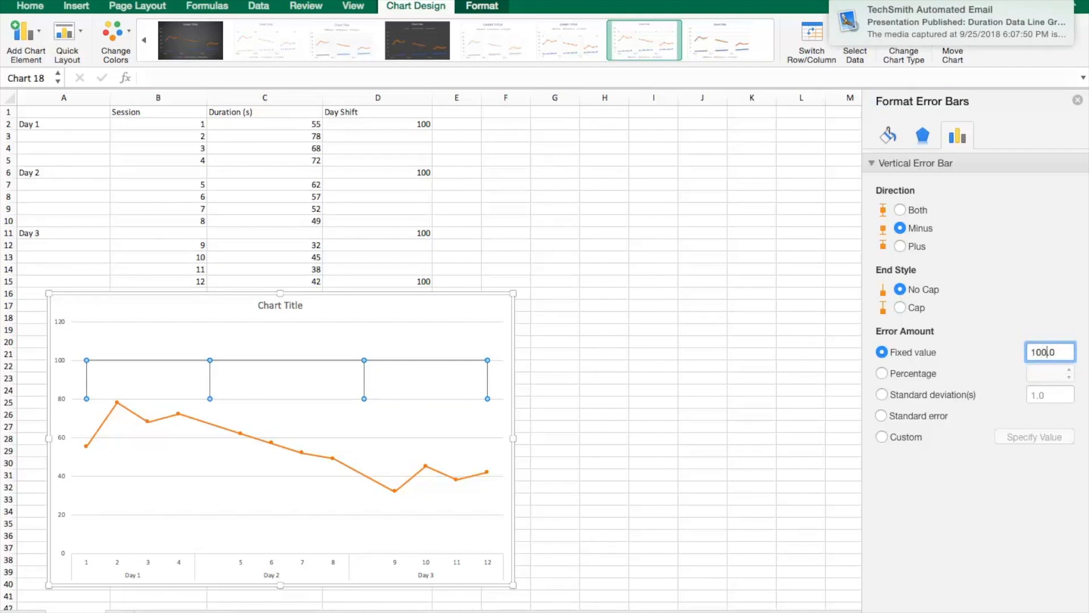
key(Return)
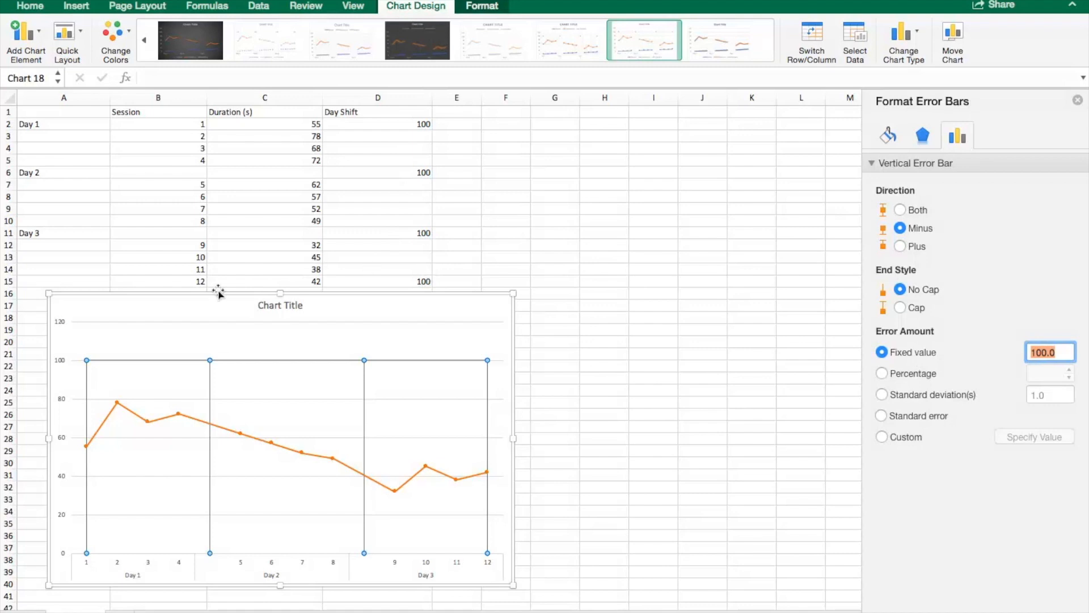
Step: Set the vertical axis maximum bound to 100
click(169, 308)
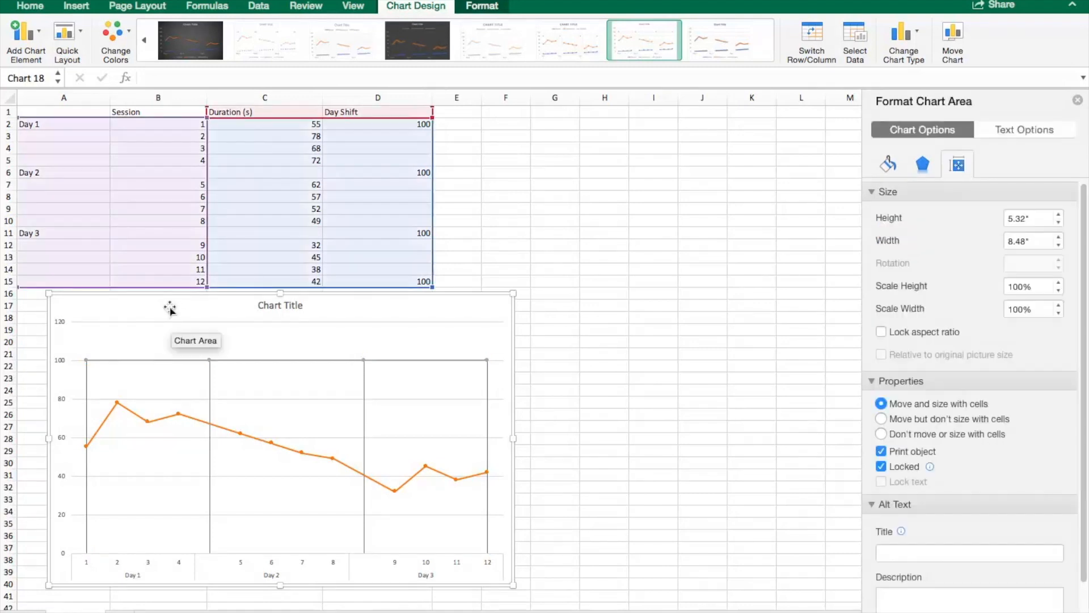
click(62, 363)
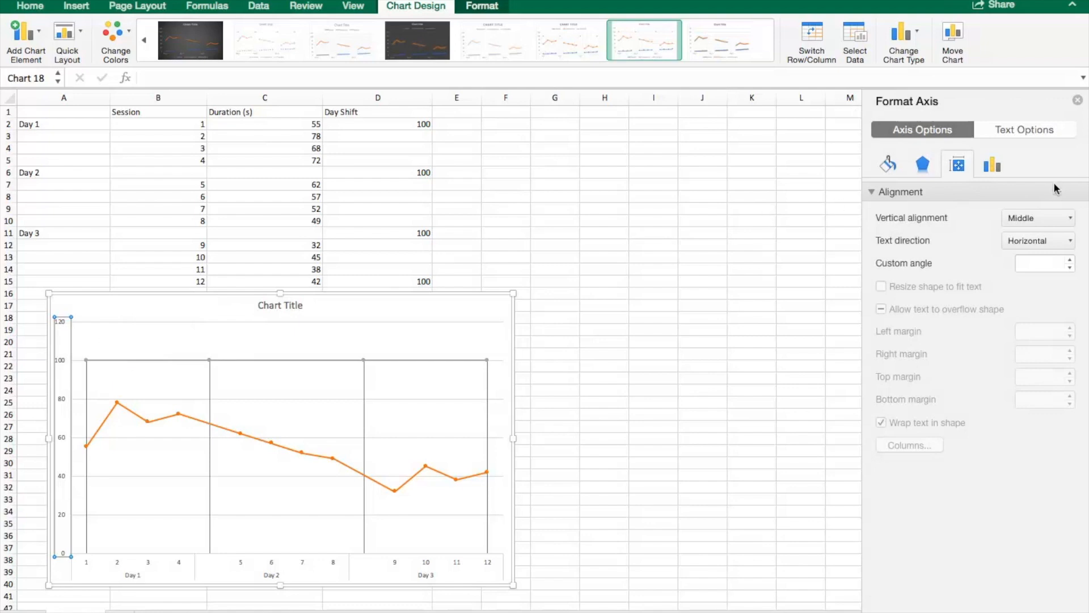
click(993, 166)
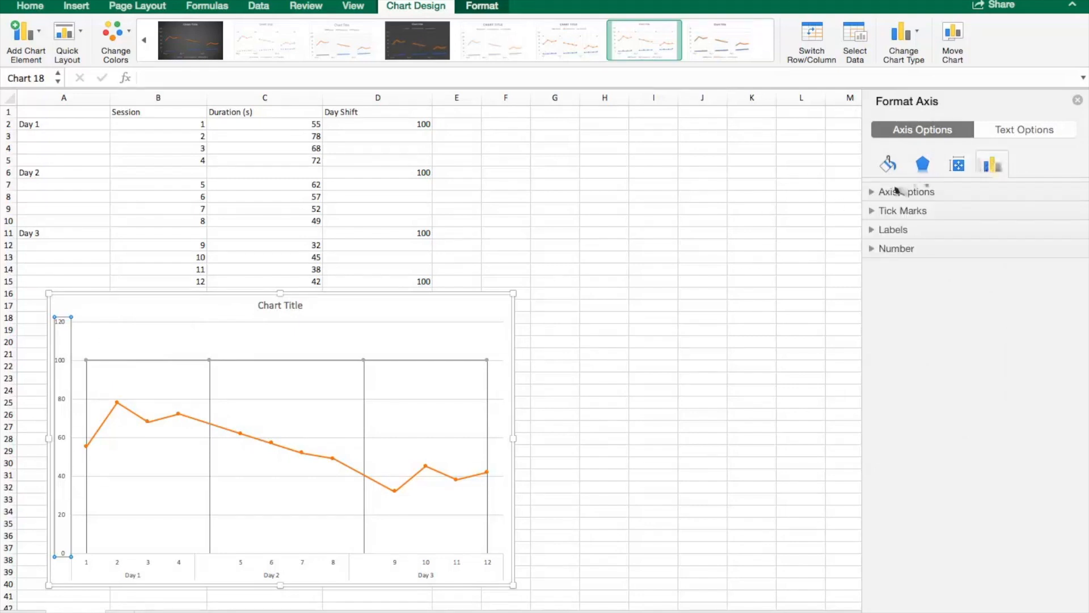
click(892, 191)
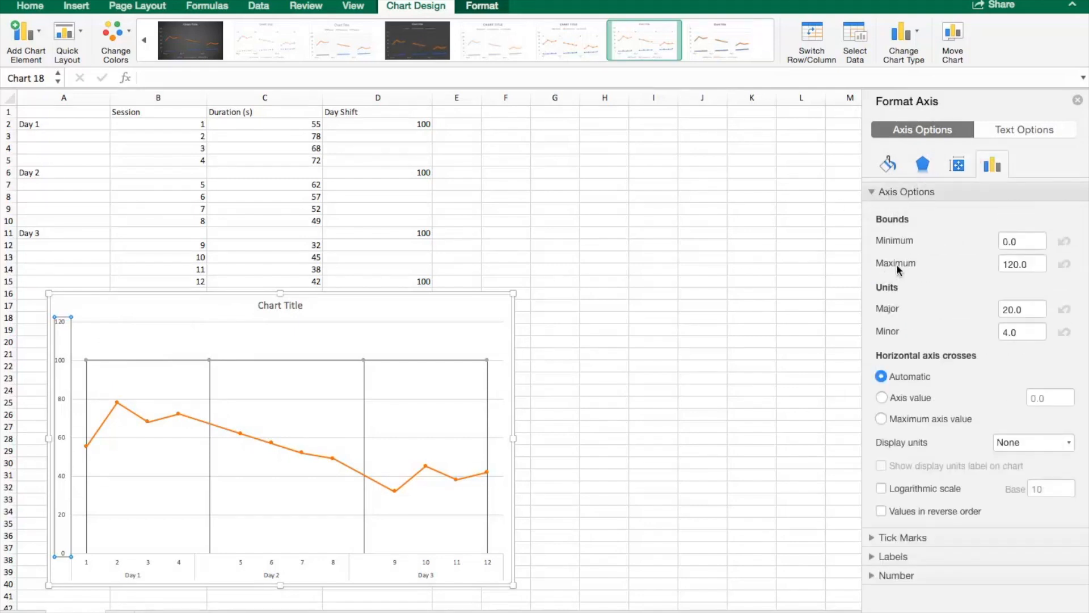
click(1015, 261)
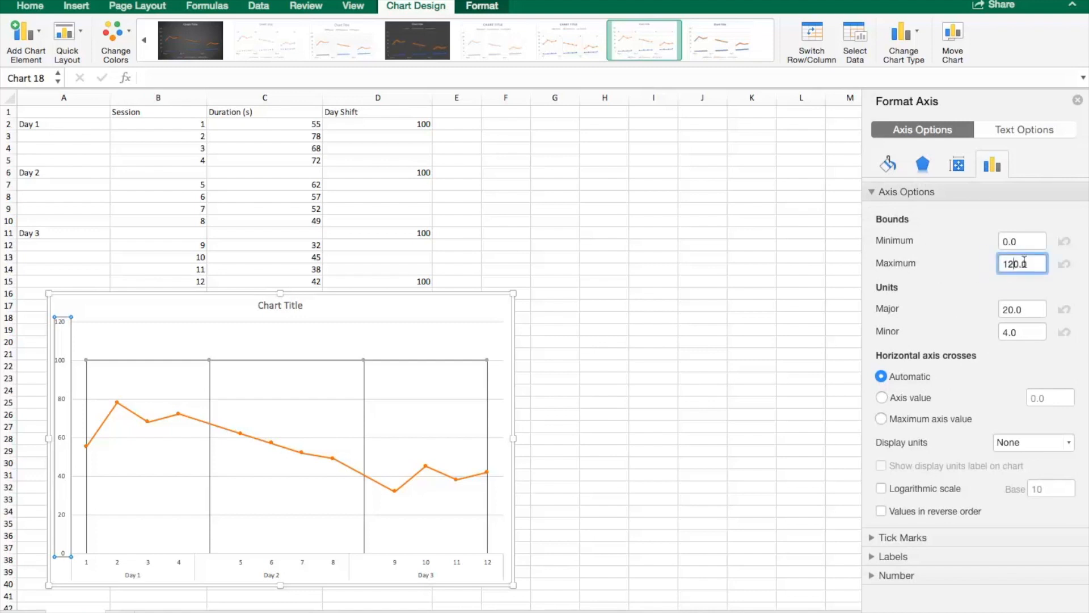
key(Return)
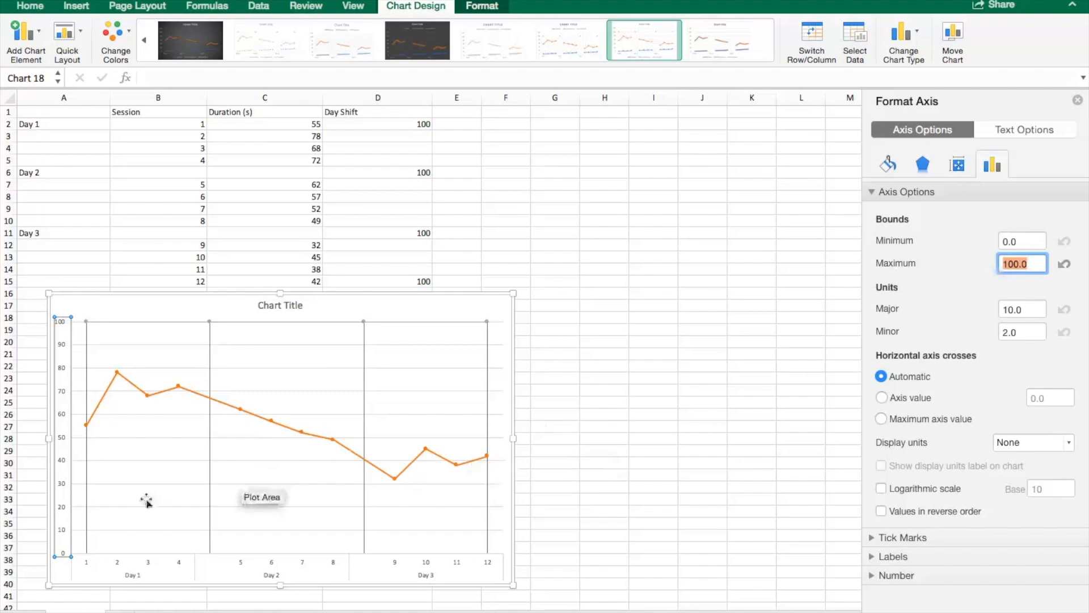
Step: Change the Duration (s) series line to a solid black line
click(160, 307)
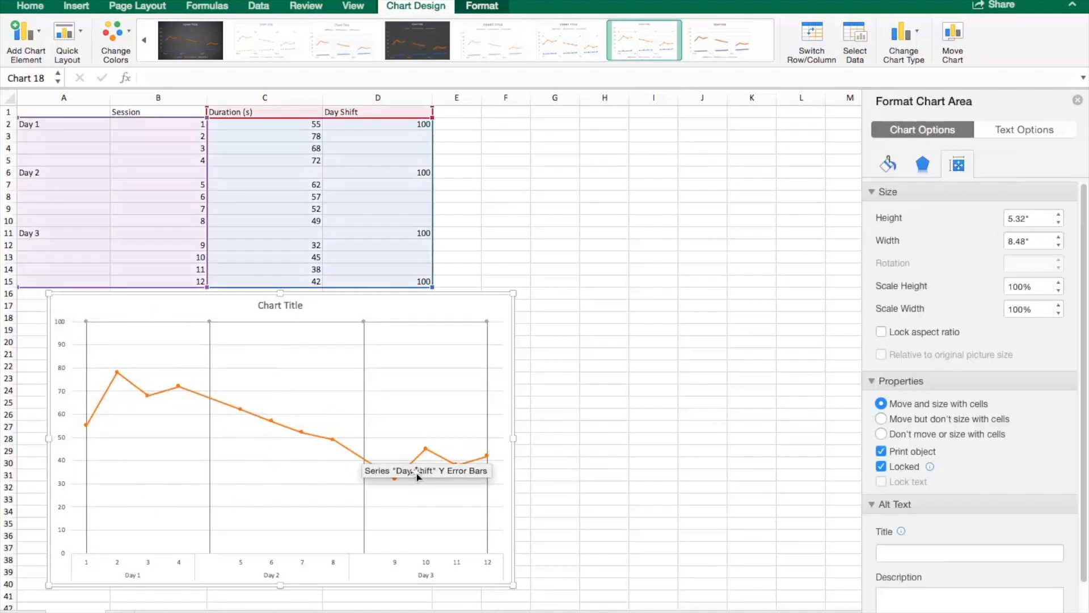
click(135, 388)
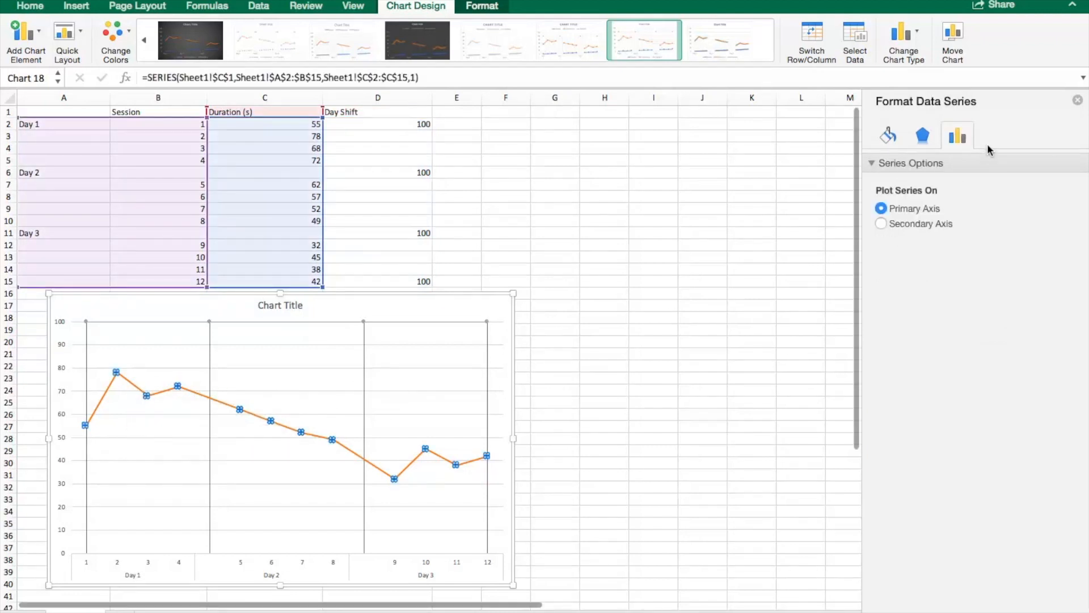
click(888, 138)
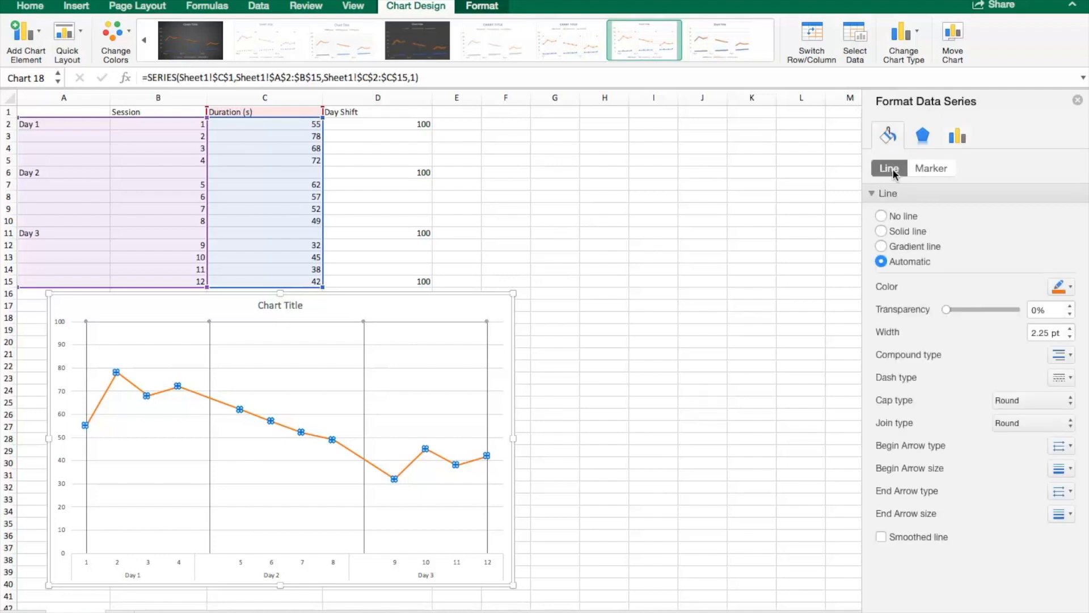
click(1070, 288)
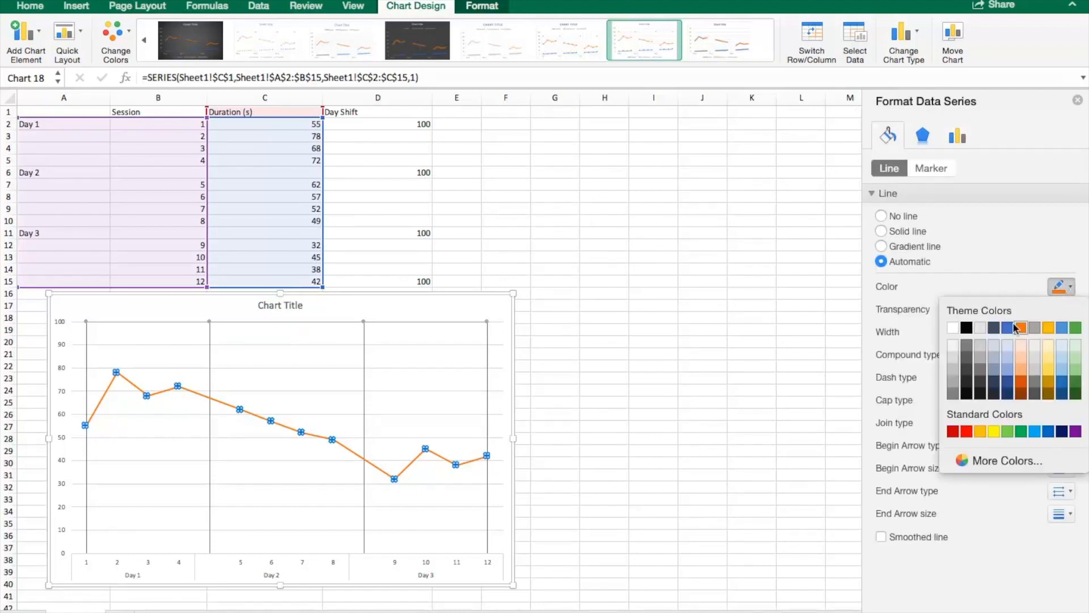
click(966, 327)
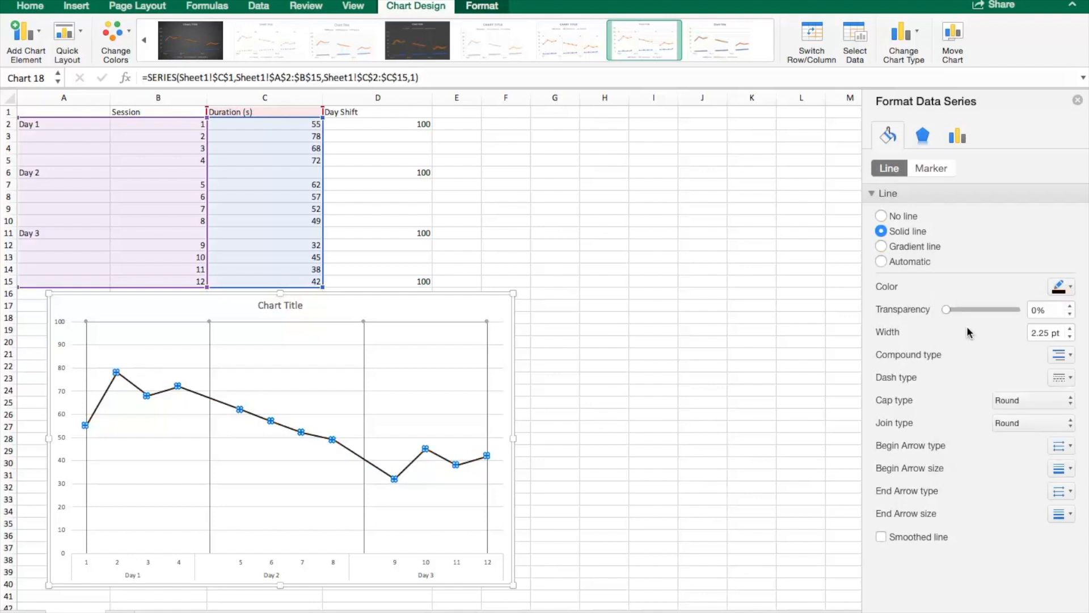
Step: Give the Duration (s) markers a solid fill and a solid black border
click(931, 169)
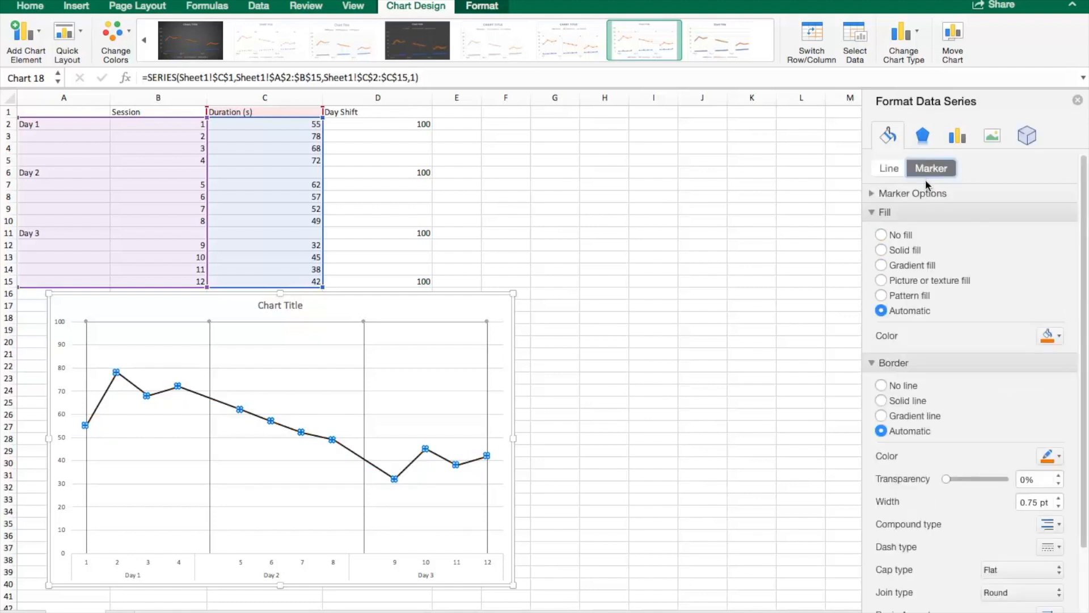
click(881, 249)
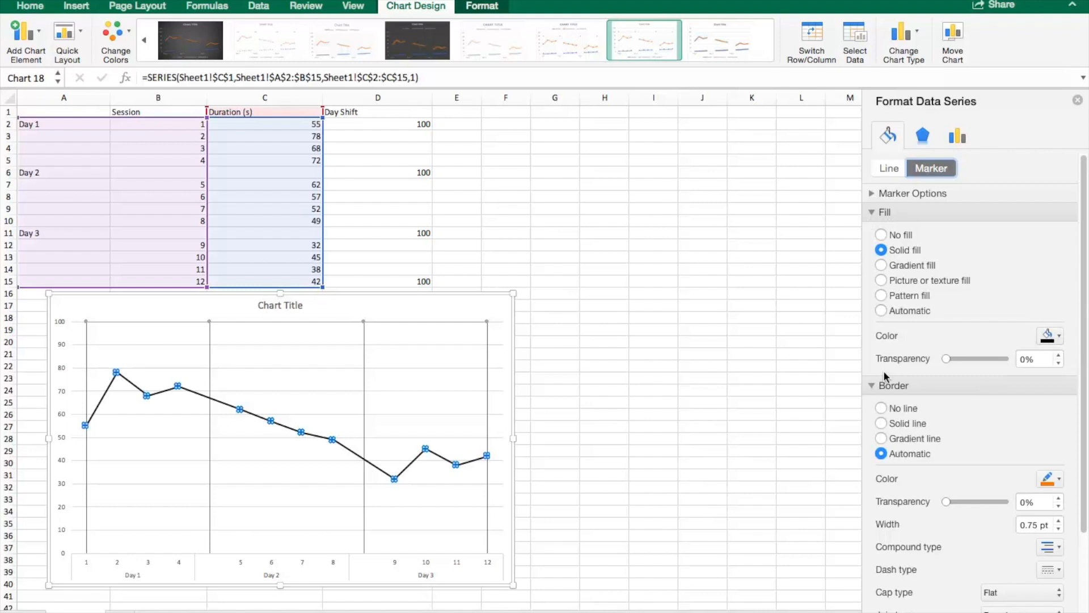
click(1047, 480)
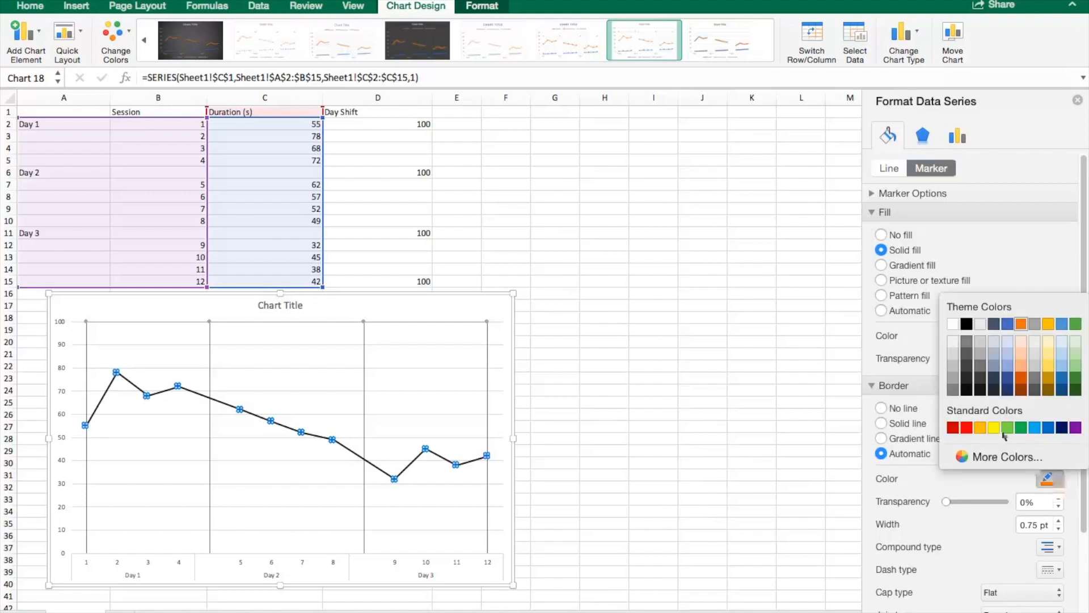
click(967, 325)
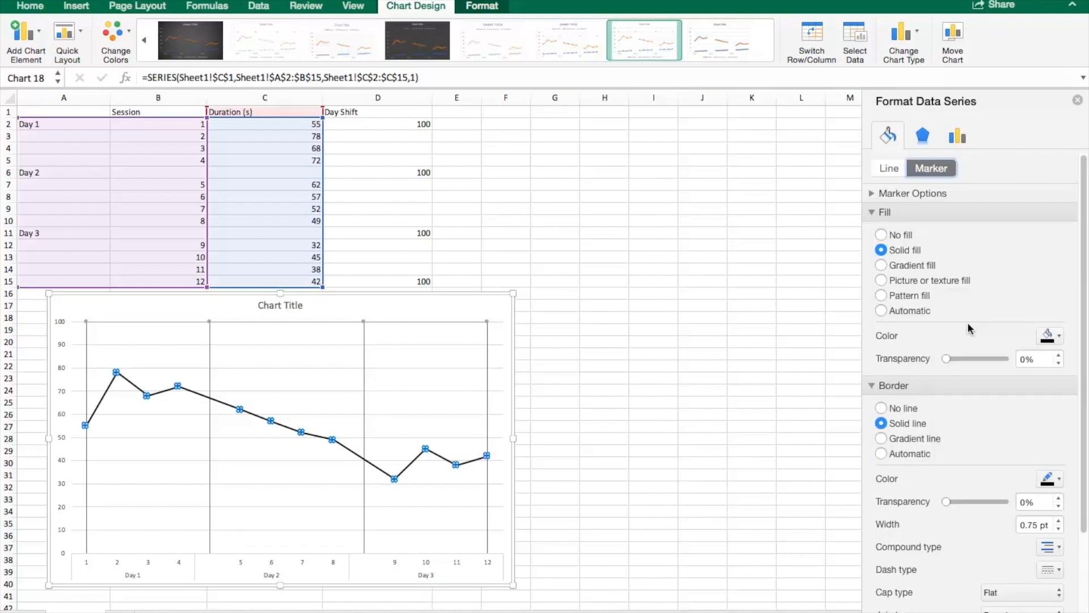
click(610, 279)
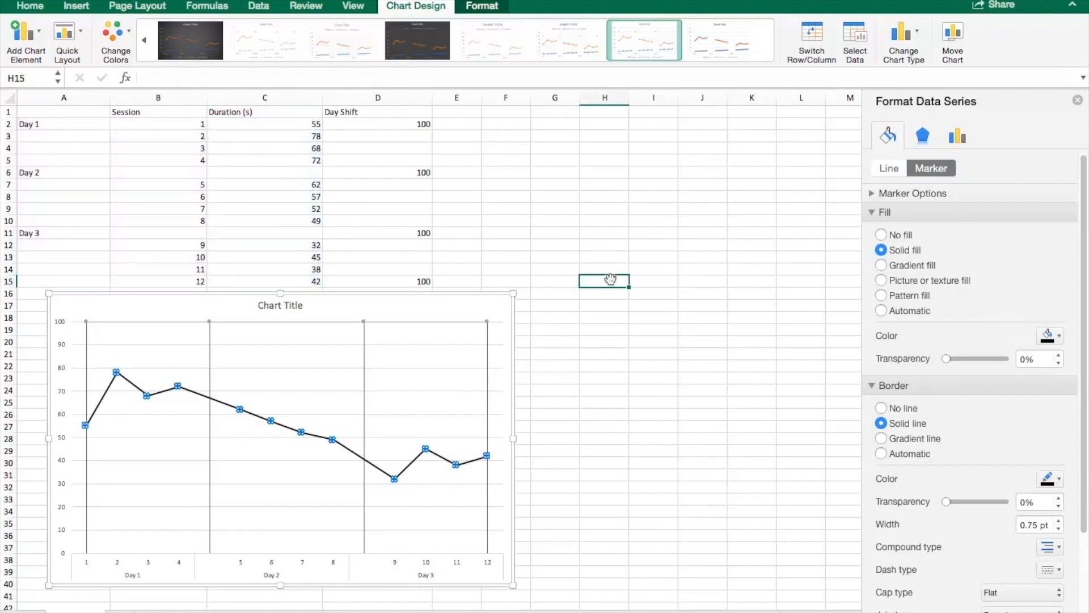
Step: Add primary horizontal and primary vertical axis titles to the chart
click(460, 308)
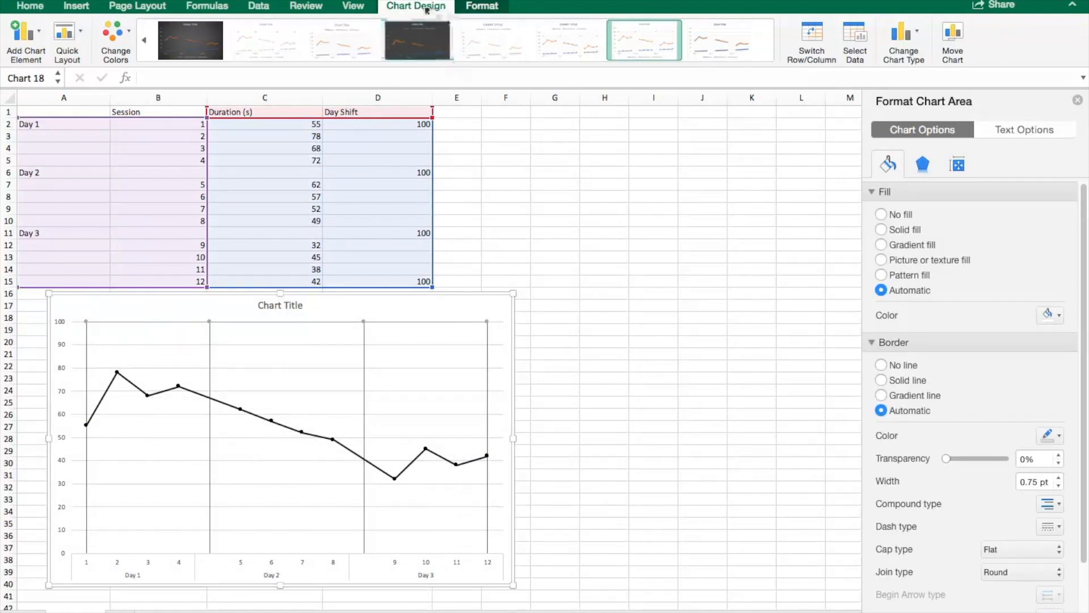
click(22, 32)
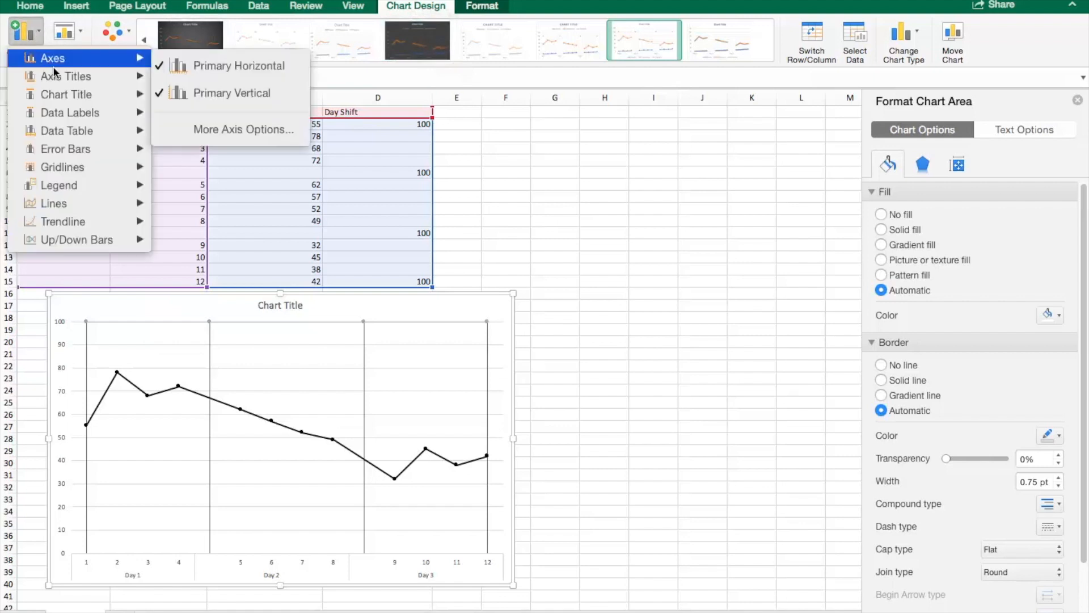
mouse_move(56, 72)
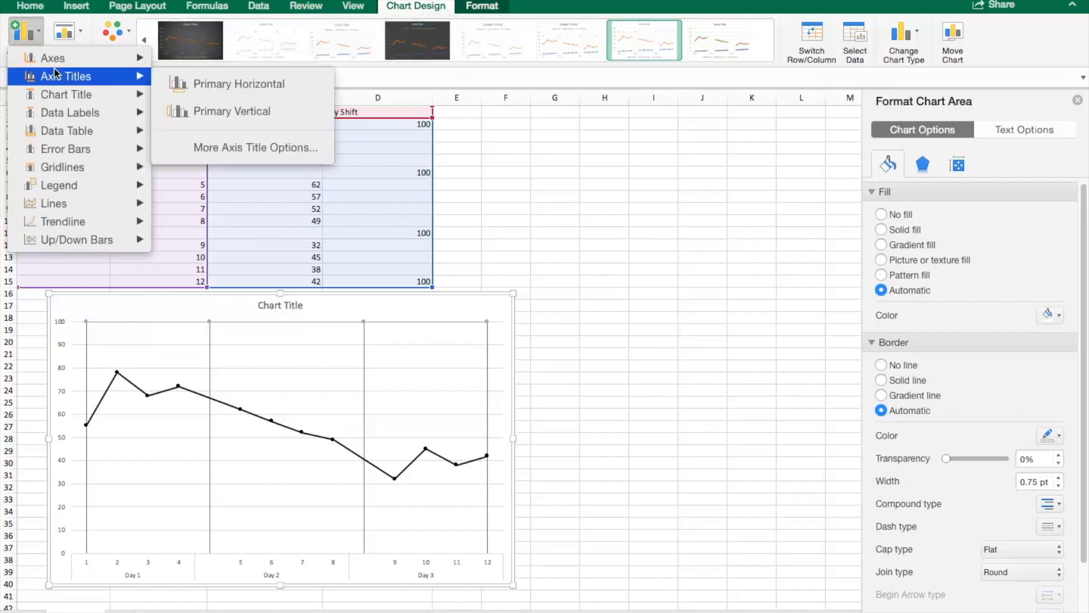
click(191, 85)
click(34, 36)
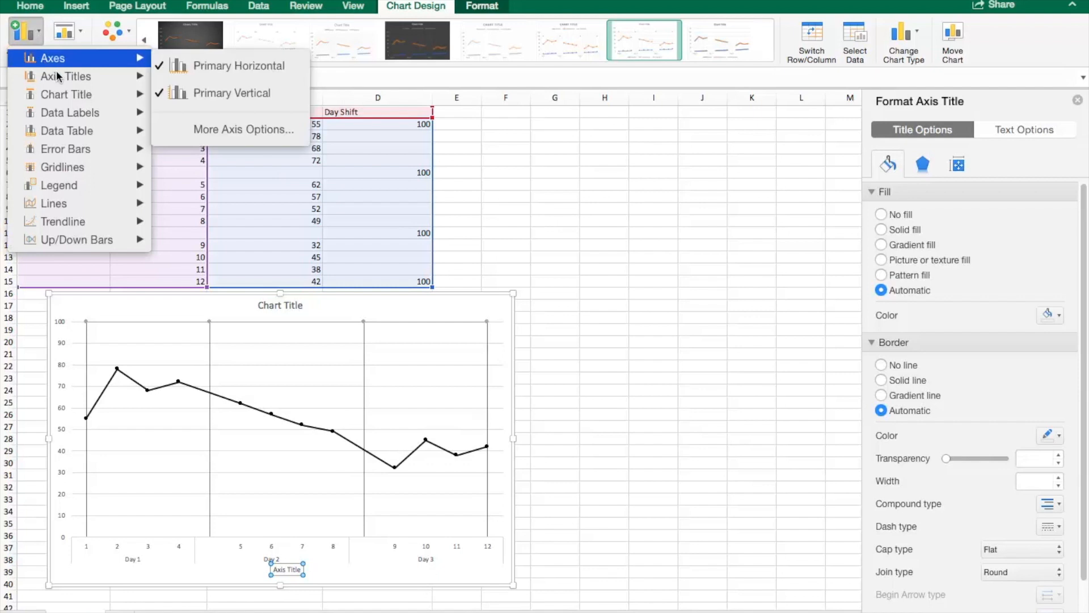
mouse_move(59, 73)
click(205, 112)
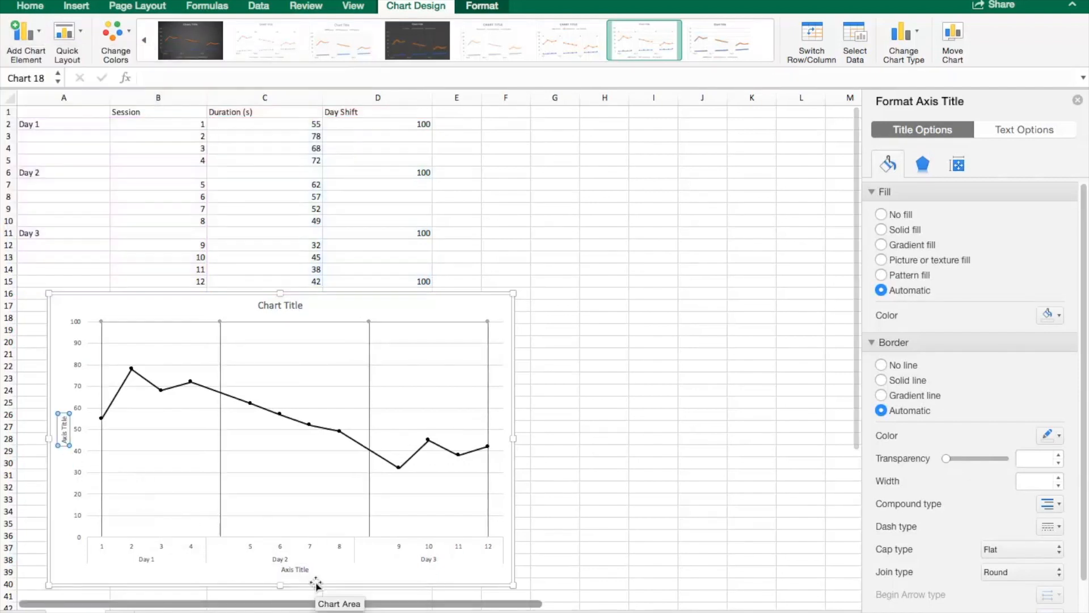
Step: Turn off the primary major horizontal gridlines
click(71, 297)
click(32, 38)
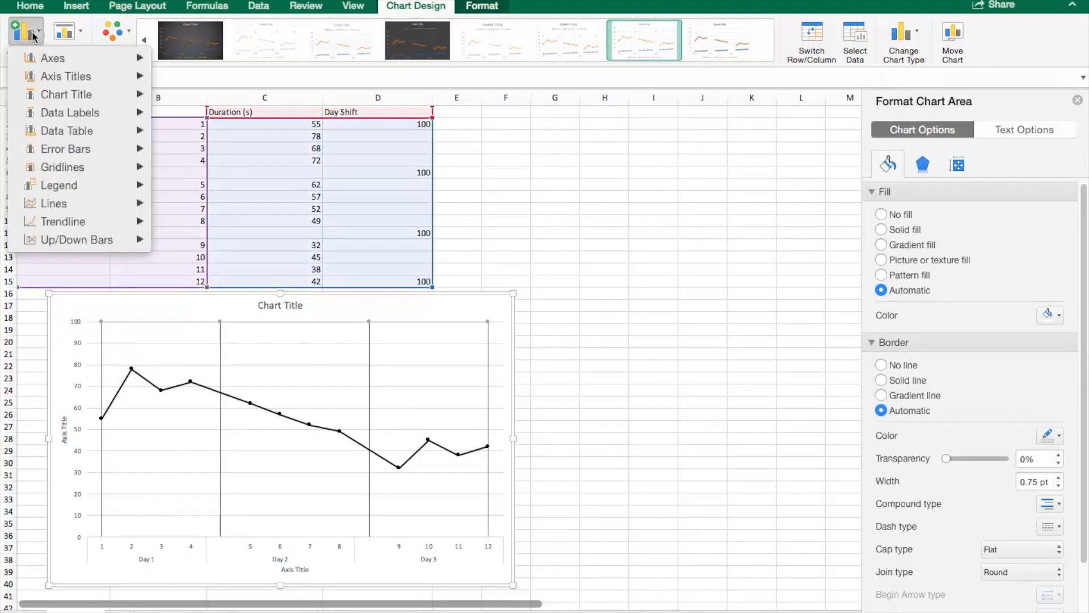
mouse_move(85, 167)
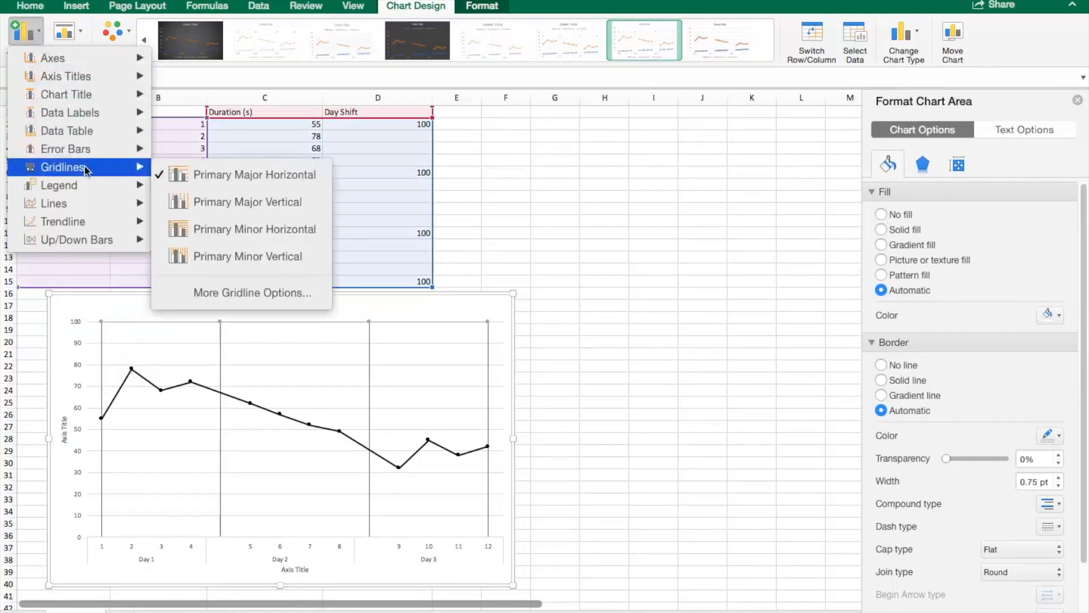
click(198, 180)
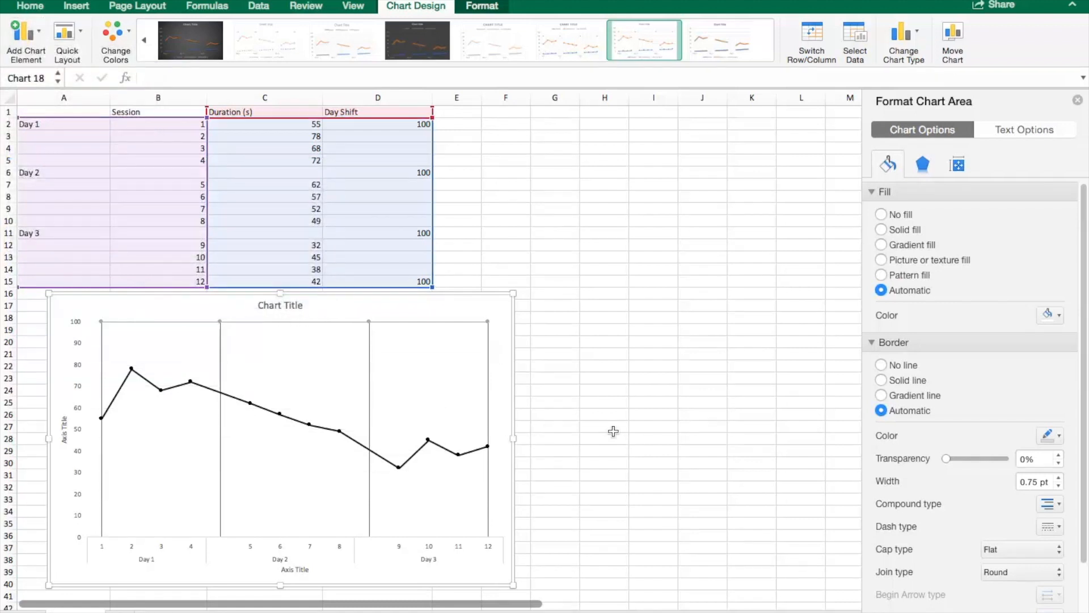
Step: Enlarge the chart by extending its lower-right corner, then select the horizontal axis title
scroll(613, 432, down, 3)
drag(511, 516, 619, 579)
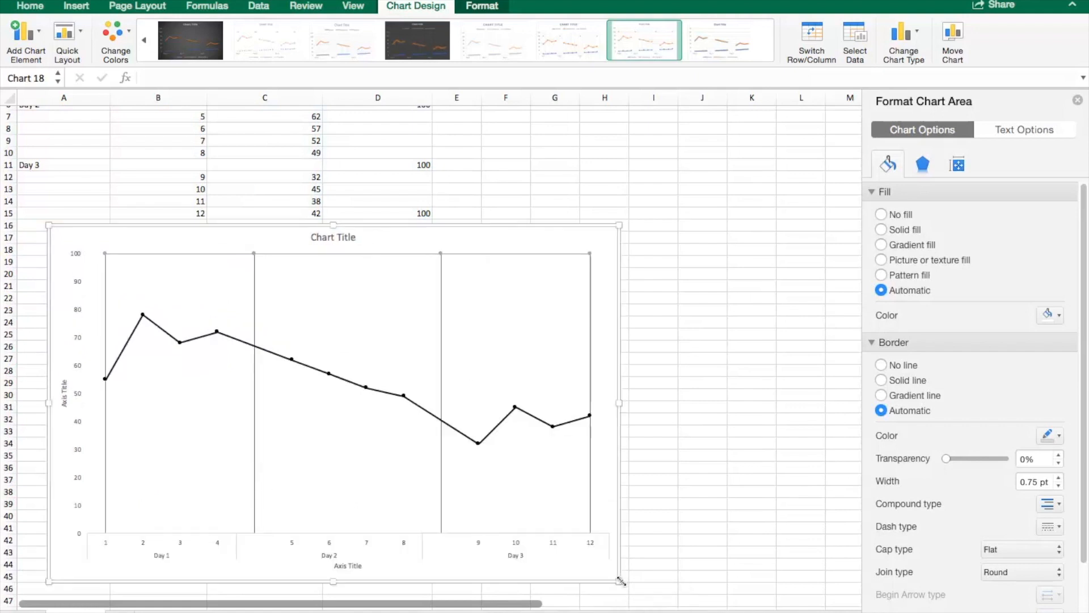
click(347, 565)
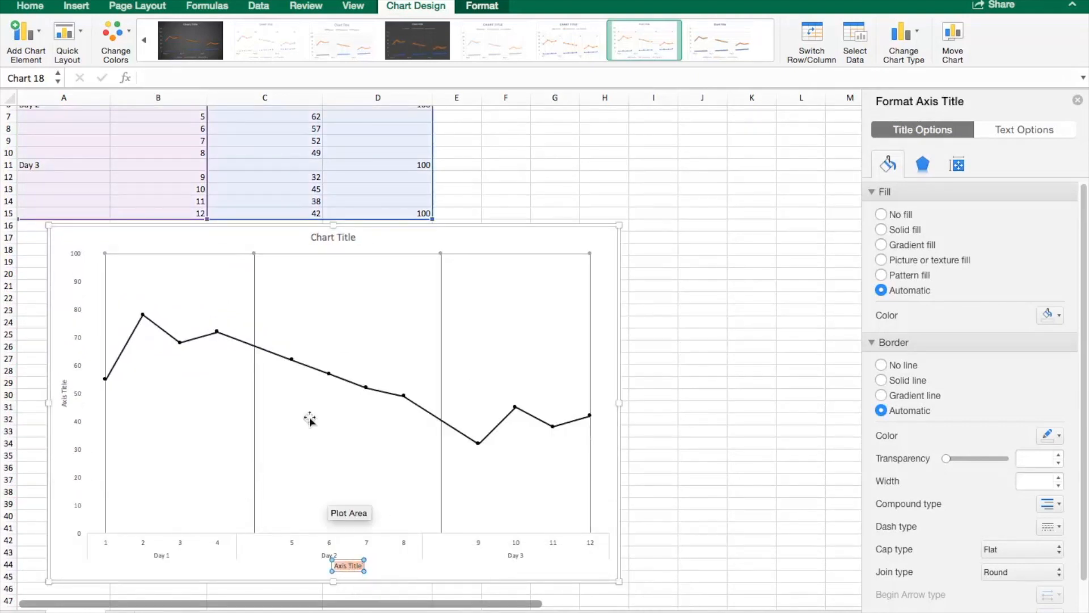
Step: Set the horizontal axis title's font size to 18 and rename it Sessions
click(26, 7)
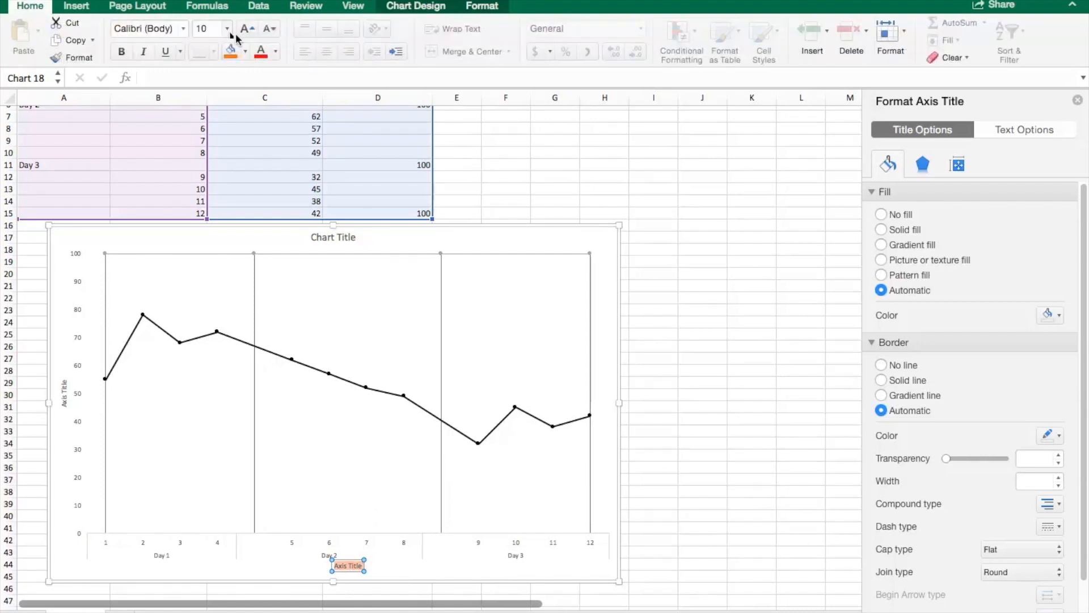
click(225, 29)
click(233, 164)
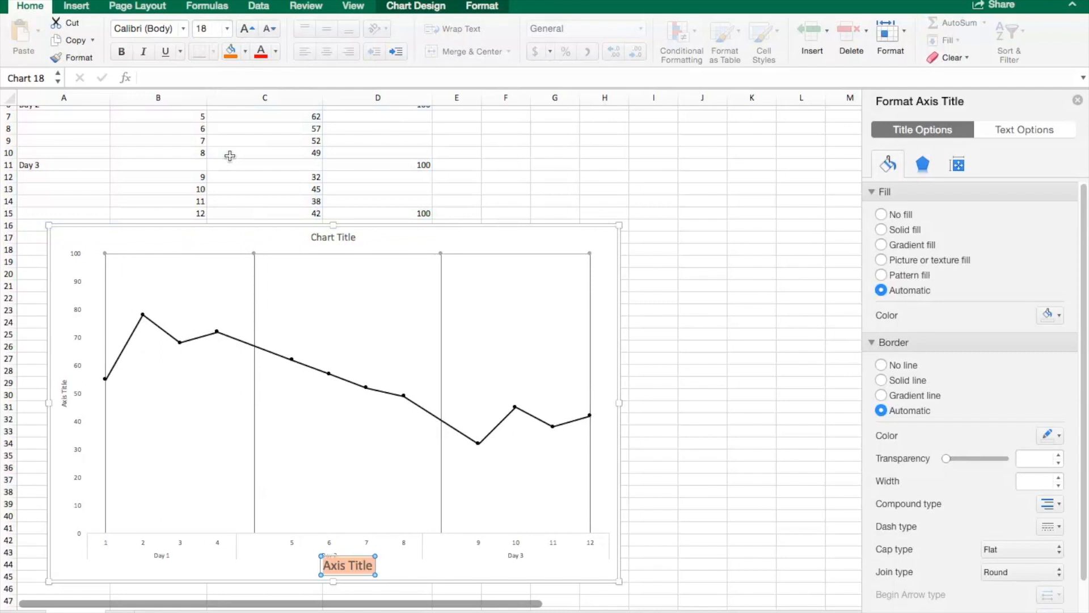
text(Sessions)
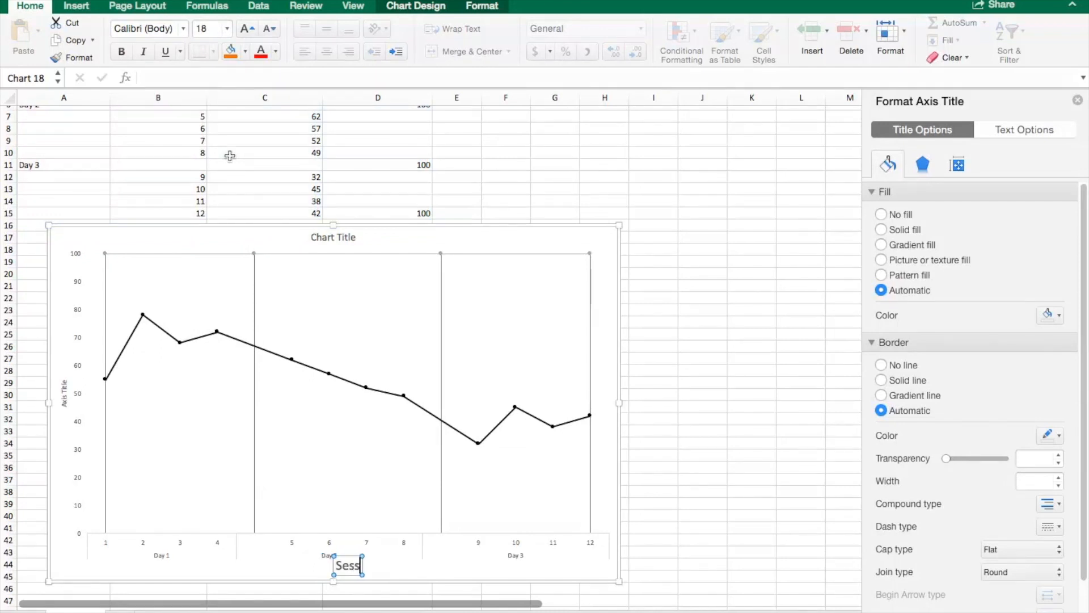
Step: Set the vertical axis title's font size to 18 and rename it Duration (s)
click(64, 395)
triple_click(65, 398)
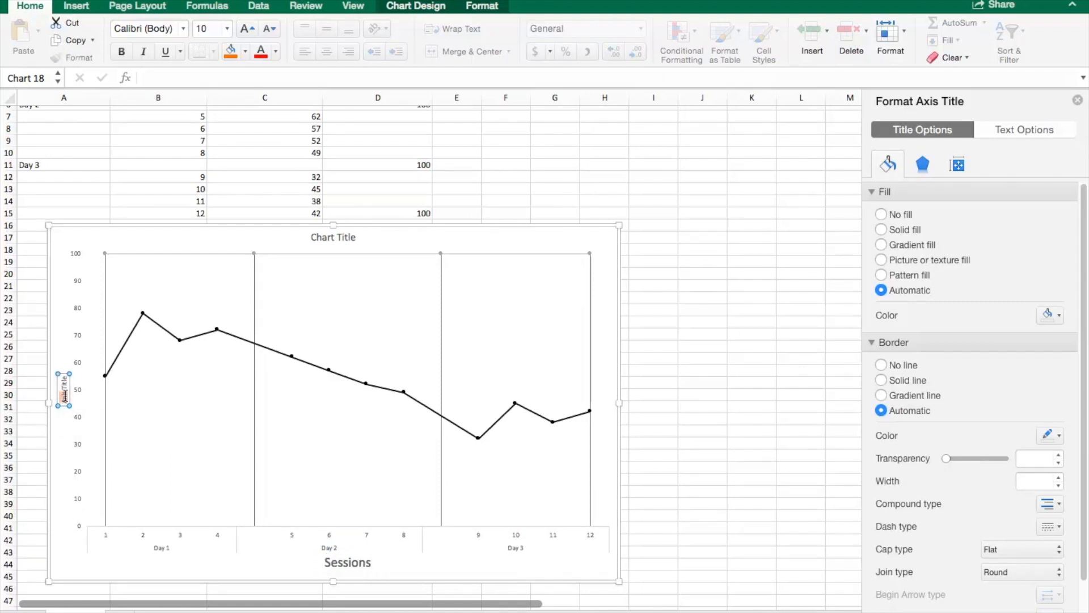
click(227, 29)
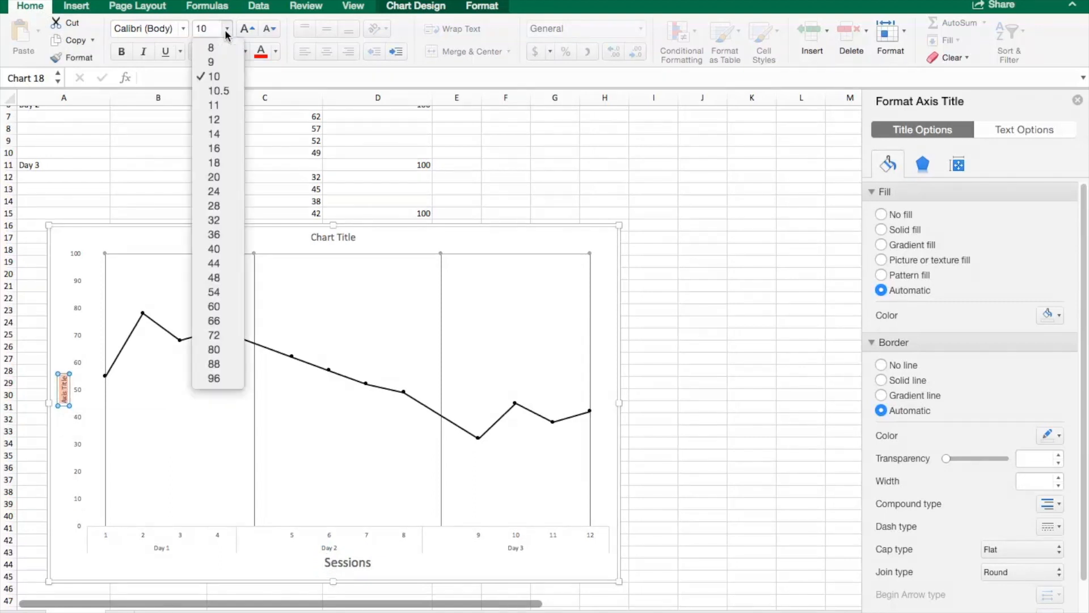
click(239, 166)
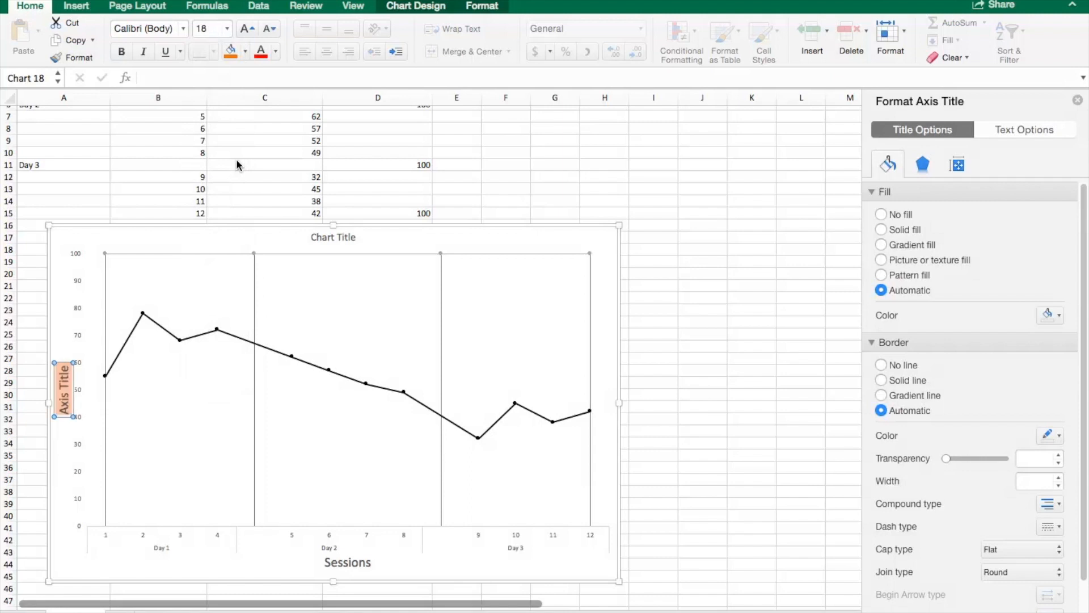
text(DUR)
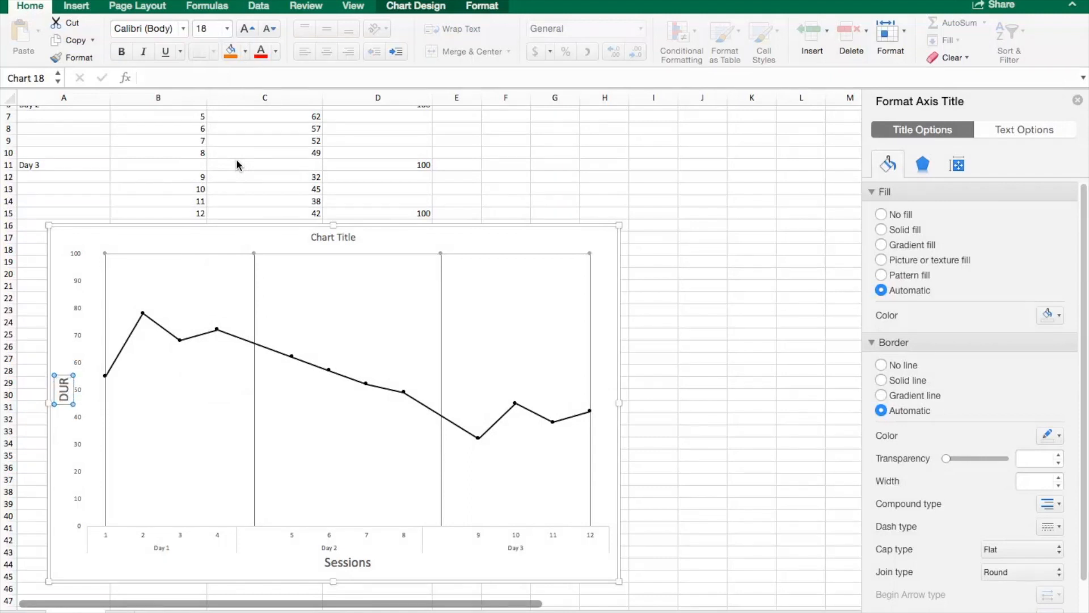
key(BackSpace)
key(BackSpace)
text(uration (s))
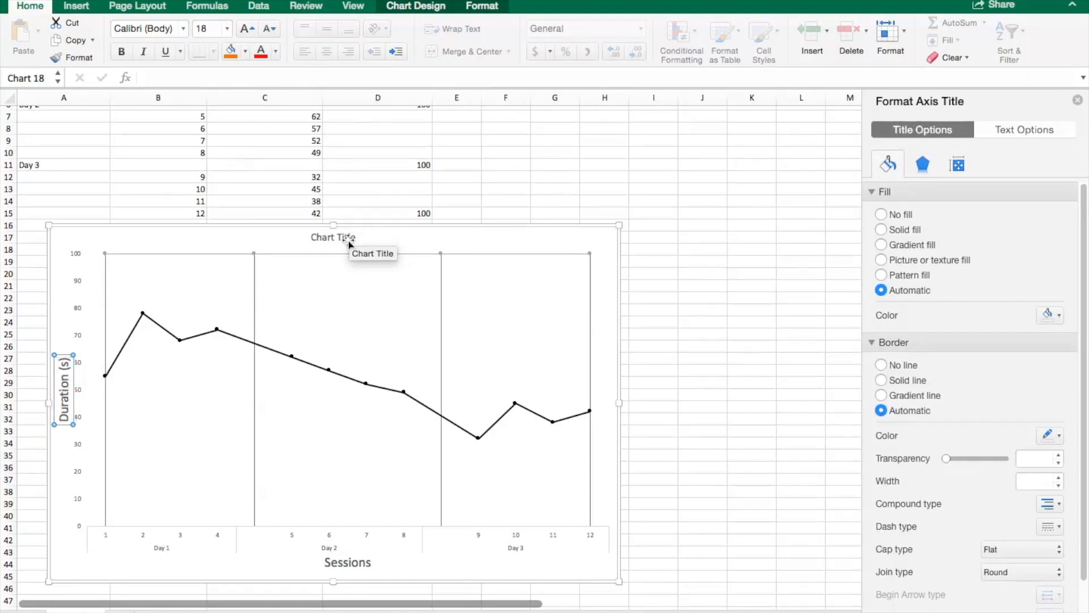
Step: Set the chart title's font size to 24 and retitle it Disruptive Behavior Duration in Seconds
click(331, 237)
click(227, 28)
click(229, 192)
text(Dis)
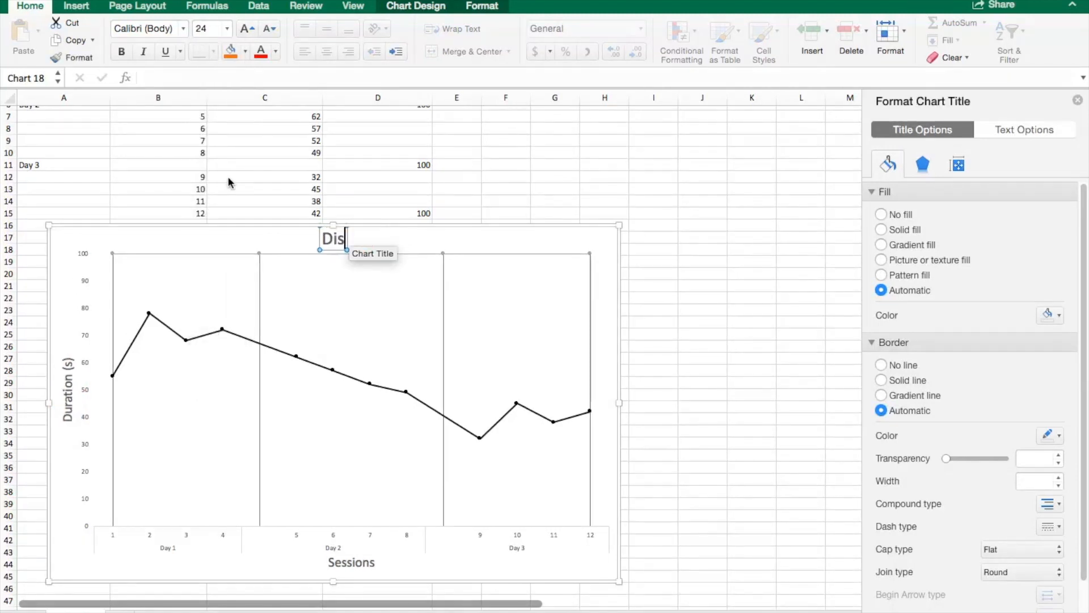
text(ruptive Behavior Duration in Seconds)
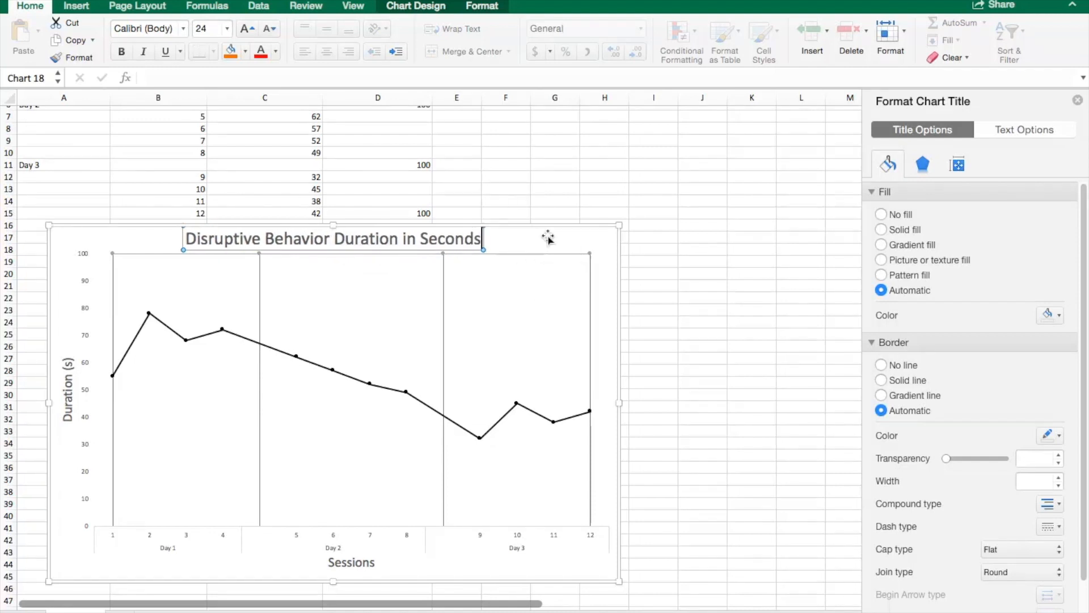
click(547, 238)
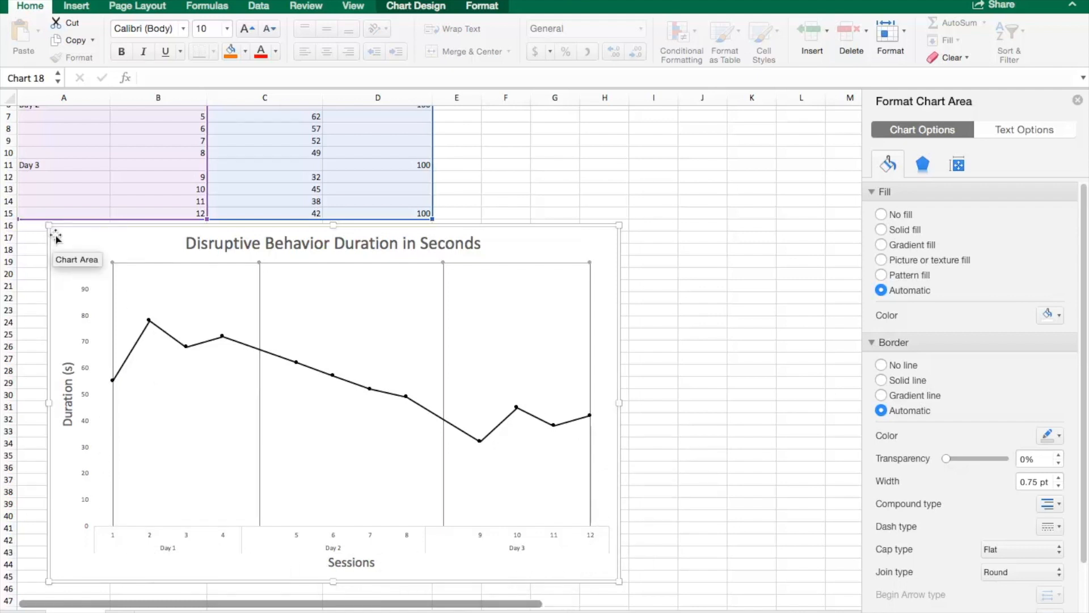
click(692, 243)
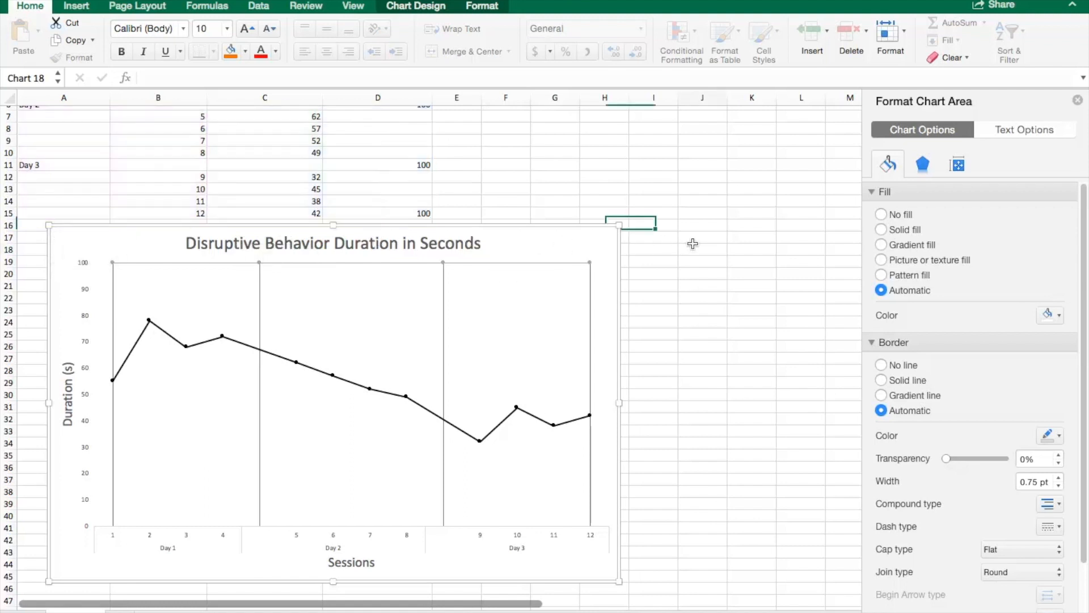